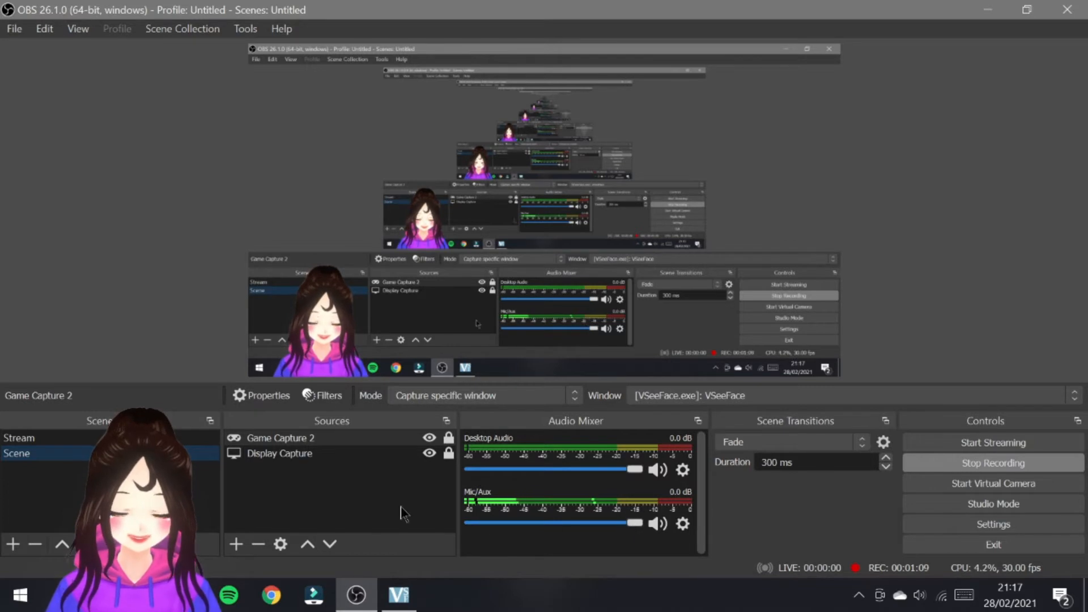
pyautogui.click(234, 546)
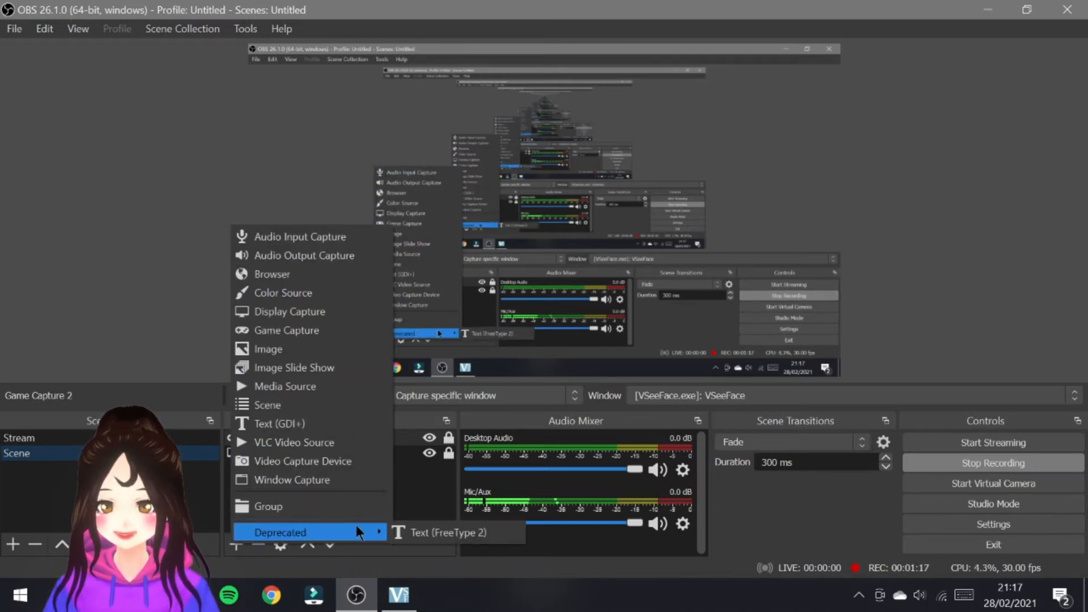
pyautogui.click(121, 301)
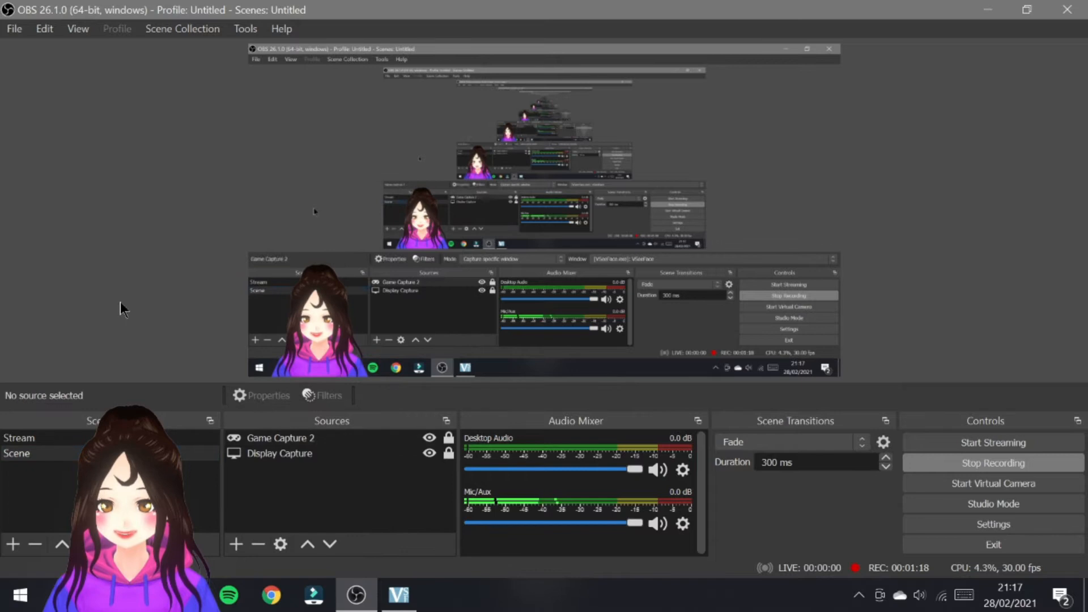
# Open a Chrome window, return to OBS and add a new window capture source named Chrome
pyautogui.click(277, 595)
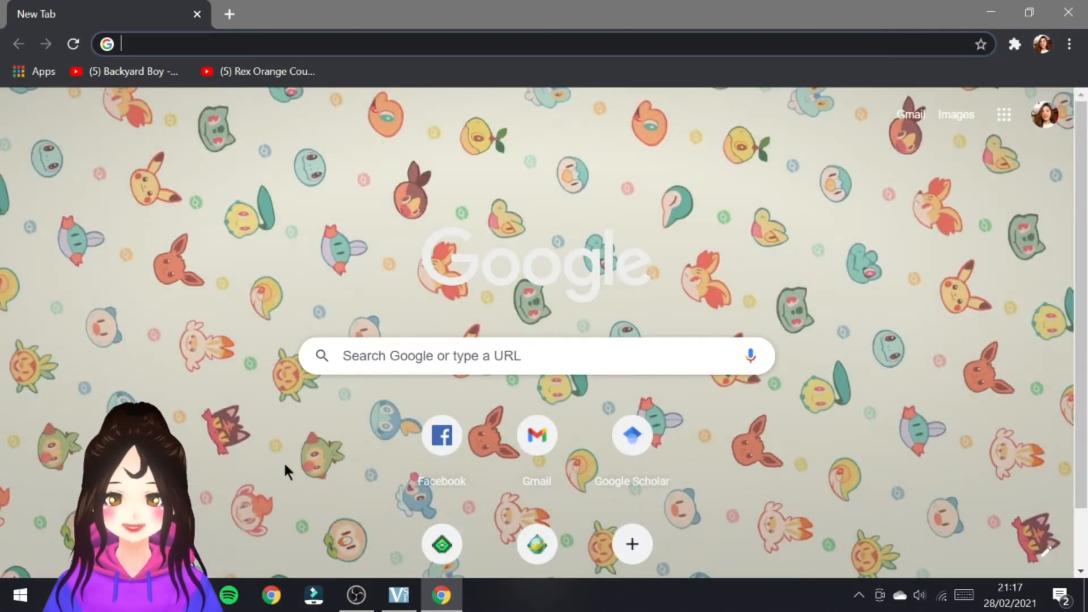
pyautogui.click(356, 595)
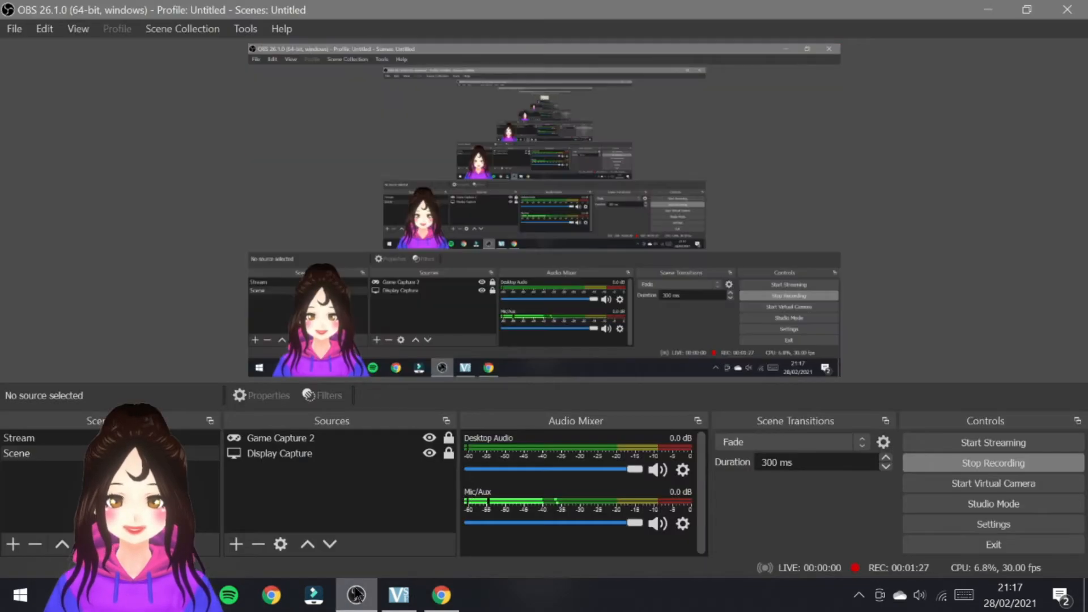
pyautogui.click(237, 547)
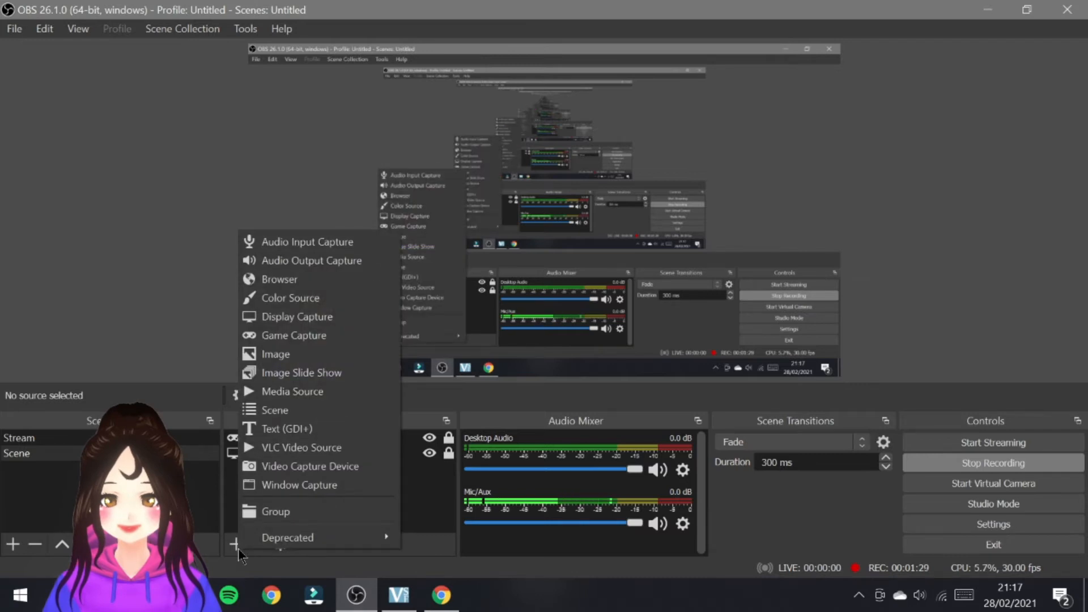
pyautogui.click(253, 486)
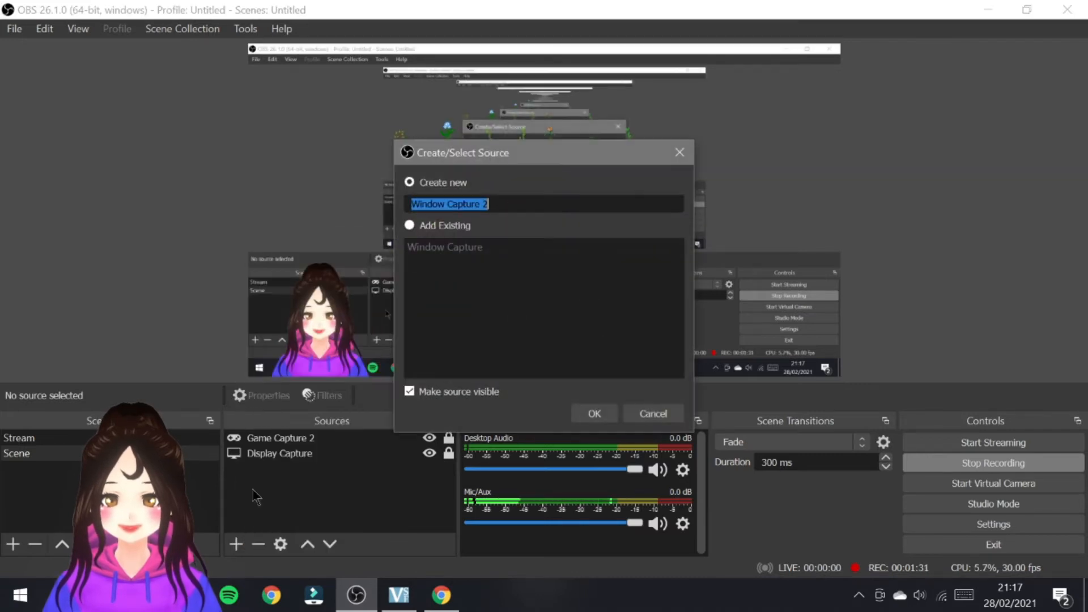
pyautogui.write('Chrome')
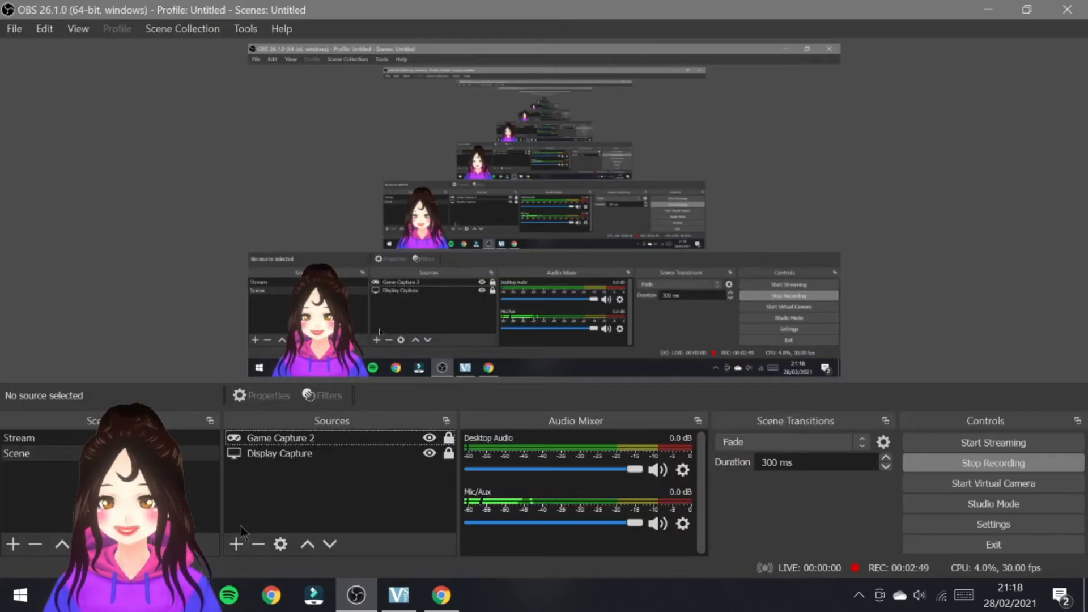
# Create a video capture device source named Cam, look through its available camera devices, and leave its properties without choosing one
pyautogui.click(236, 546)
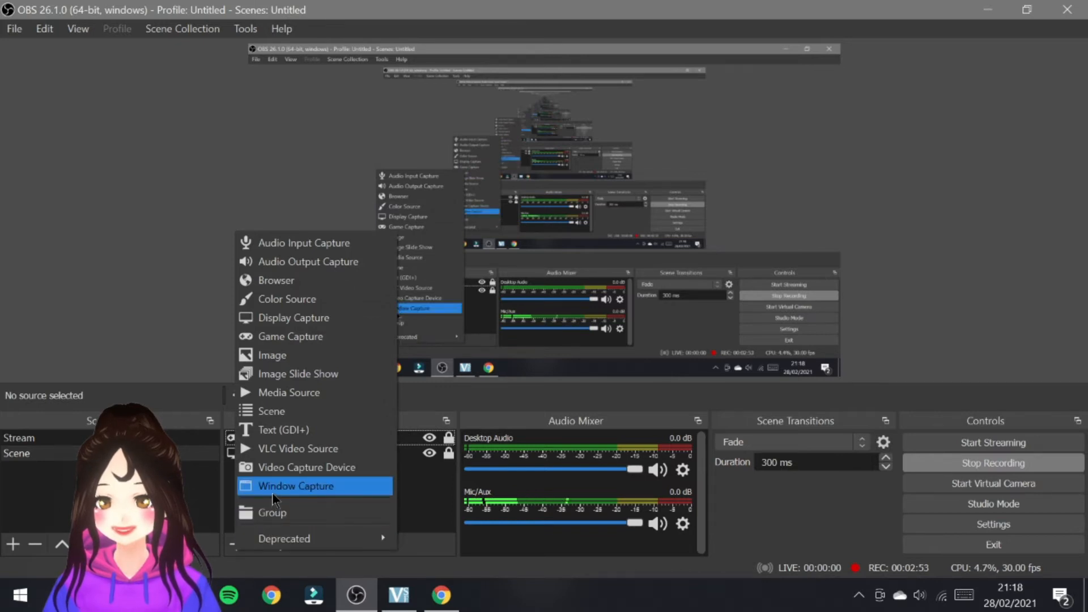
pyautogui.click(272, 471)
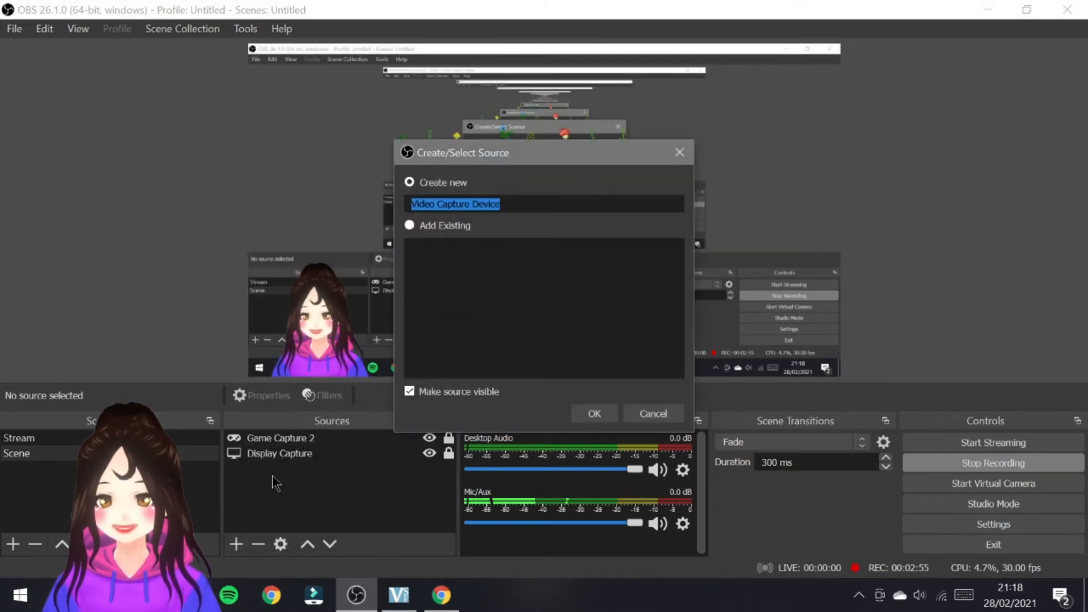
pyautogui.write('Cam')
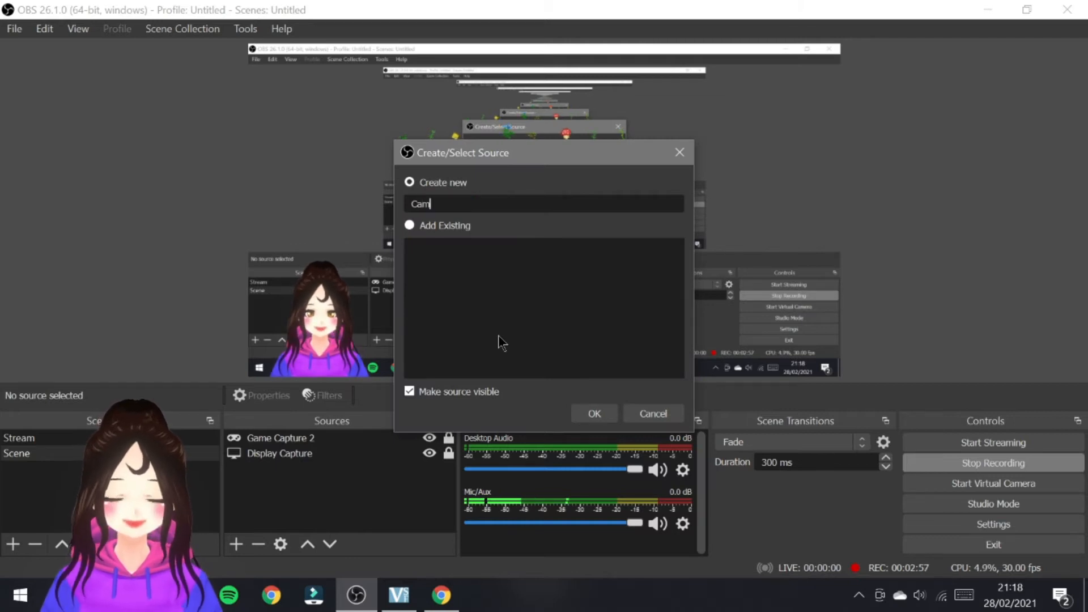
pyautogui.click(593, 414)
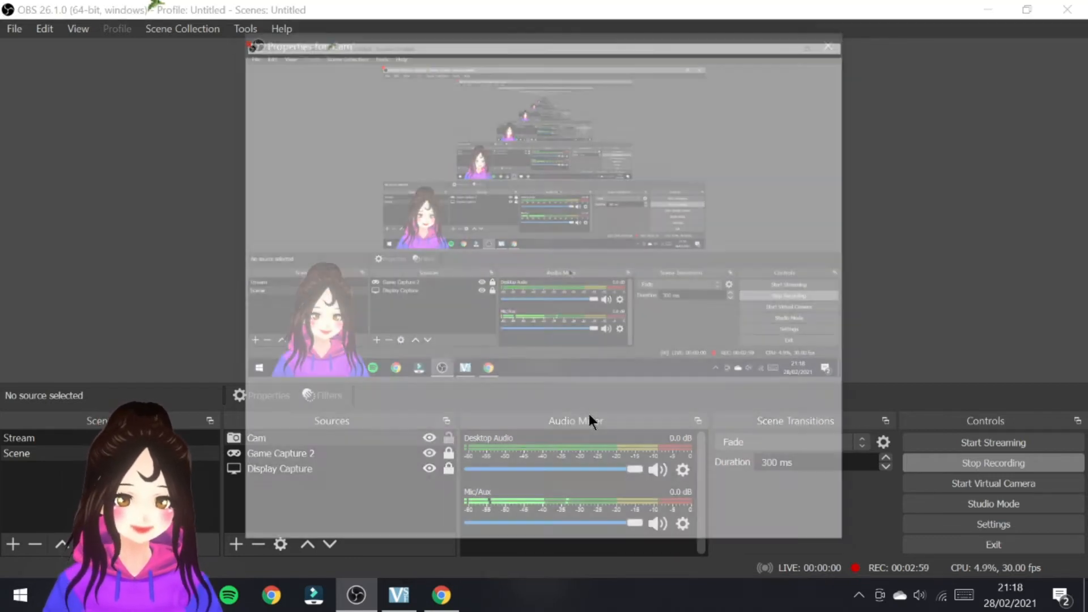
pyautogui.click(499, 263)
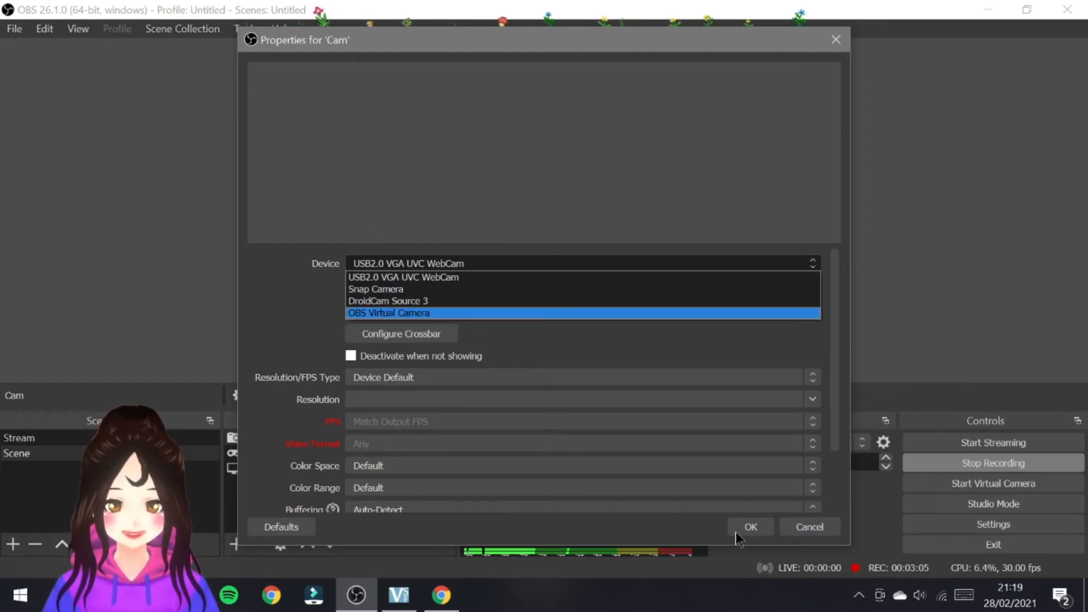
pyautogui.click(805, 528)
pyautogui.click(809, 527)
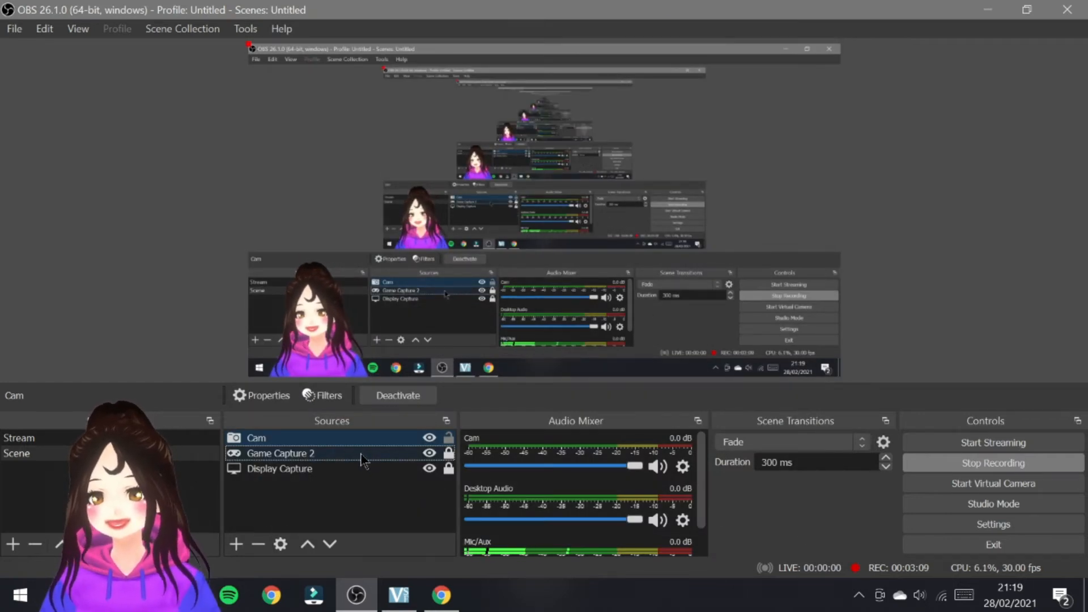
# Remove the Cam source from the scene
pyautogui.rightClick(352, 439)
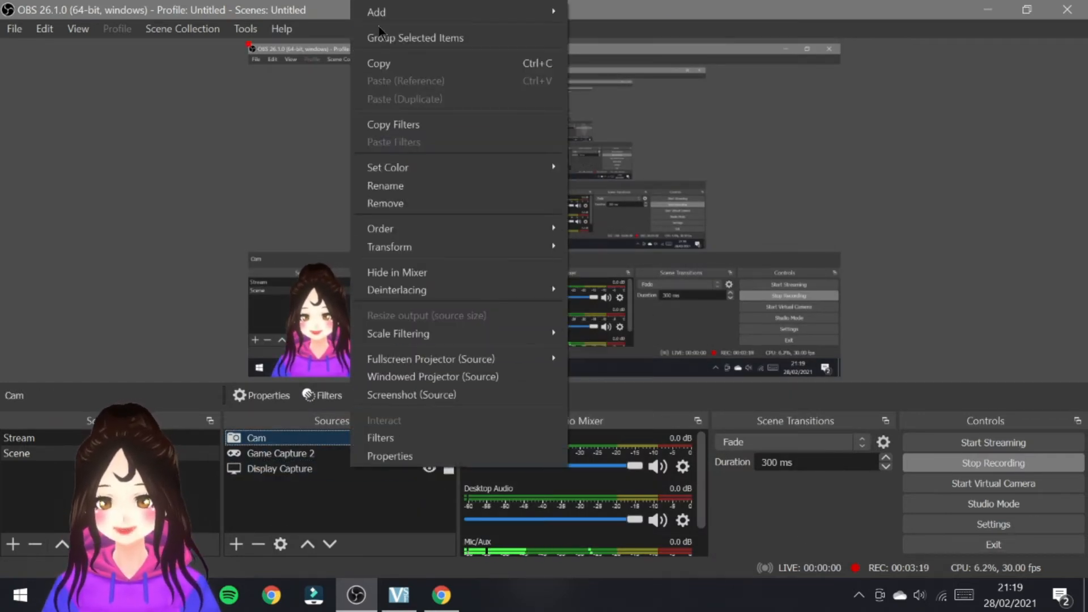
pyautogui.click(403, 205)
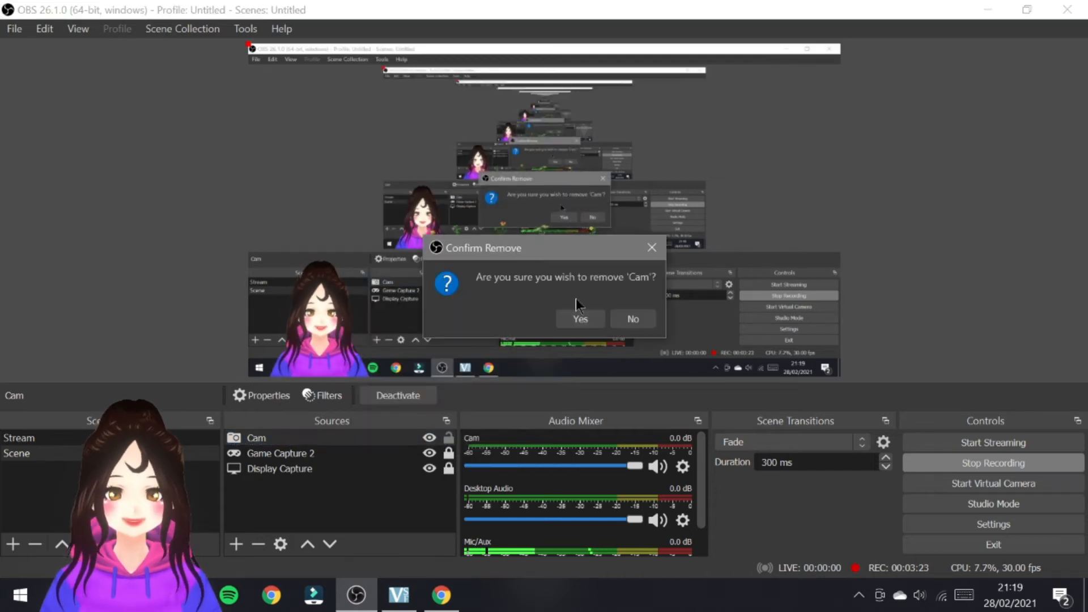
pyautogui.click(587, 315)
# Add a Crop/Pad effect filter to the Display Capture source
pyautogui.click(395, 455)
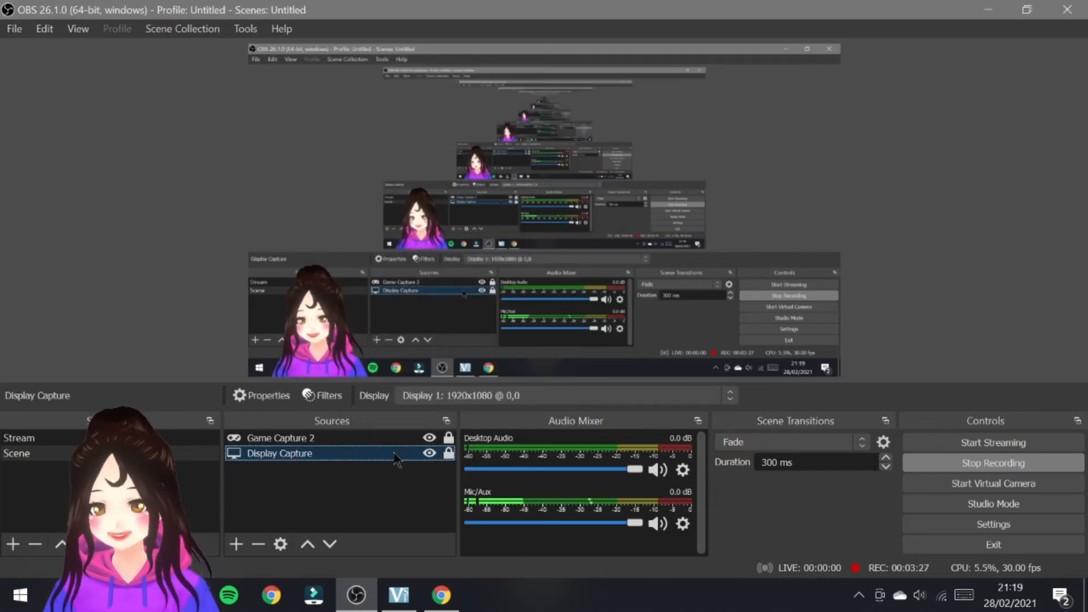
pyautogui.rightClick(395, 456)
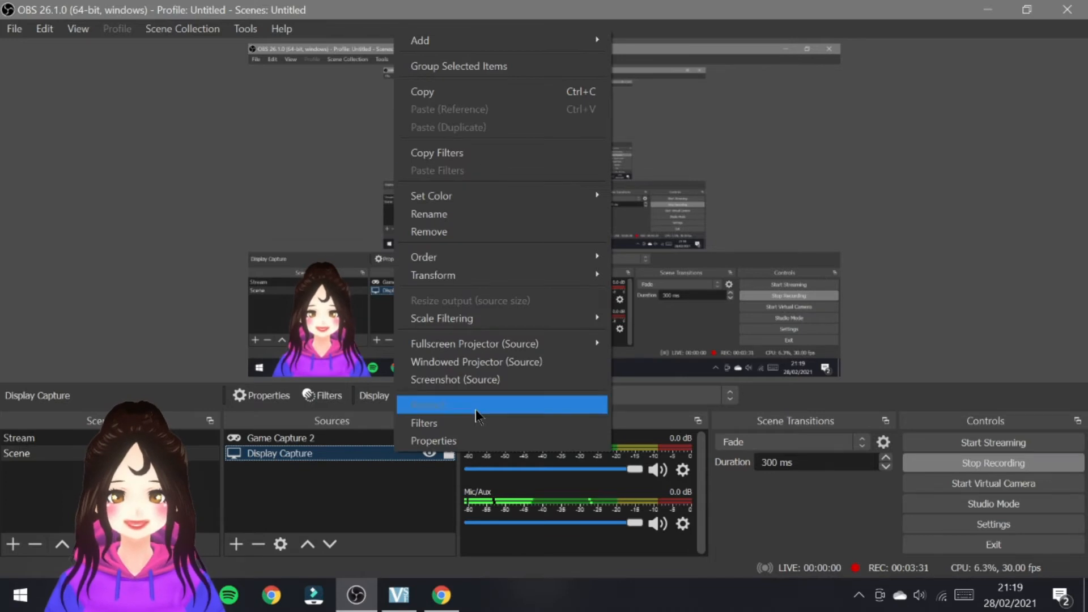
pyautogui.click(471, 424)
pyautogui.moveTo(498, 2); pyautogui.dragTo(560, 56)
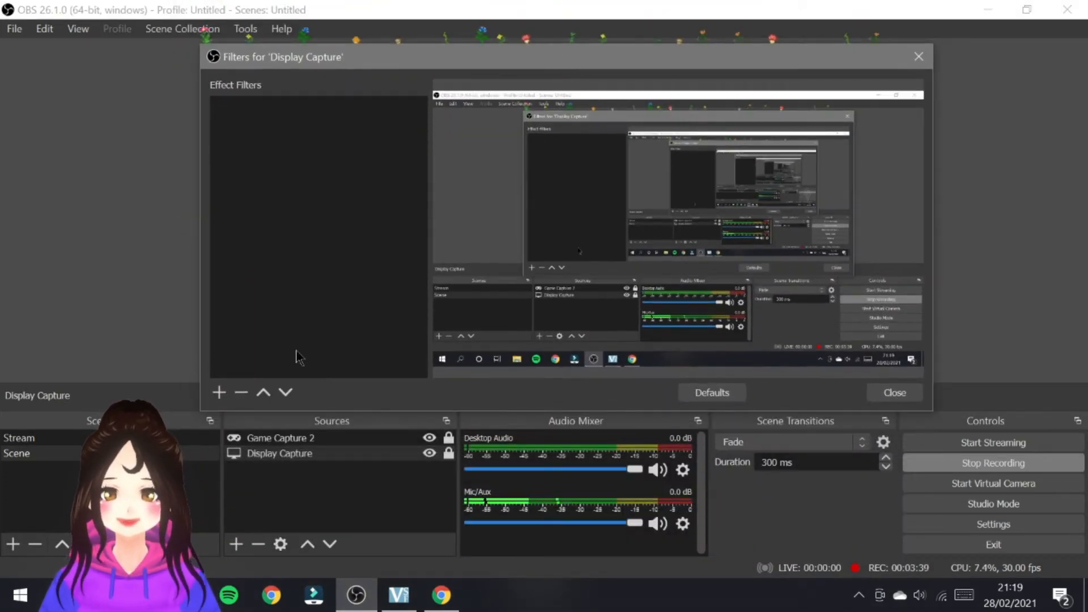
pyautogui.click(218, 393)
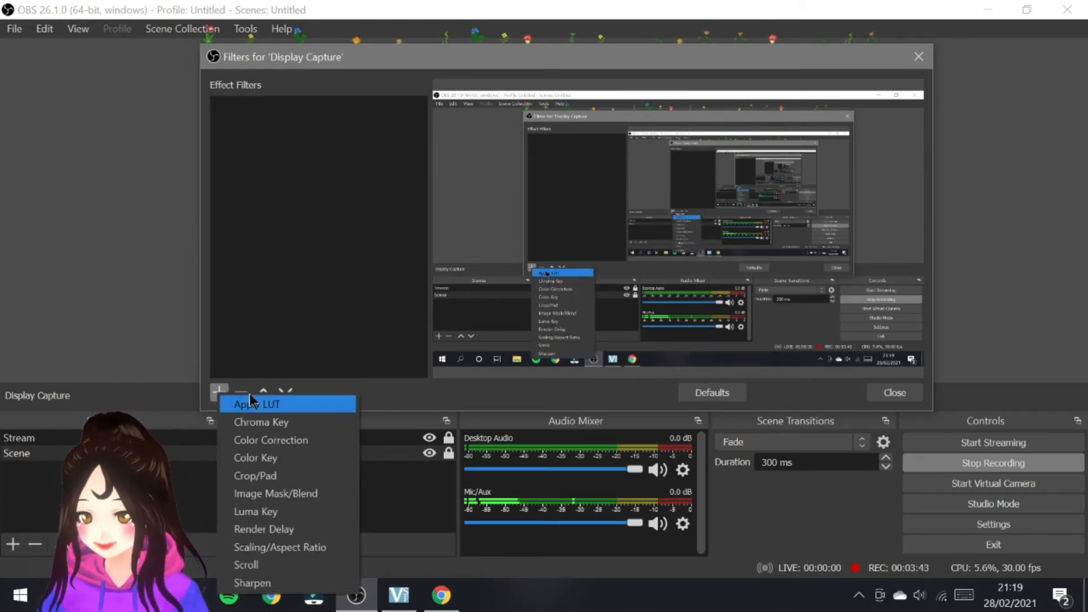
pyautogui.click(253, 476)
# Set the Display Capture crop to 300 left, 400 top, 300 right and 100 bottom
pyautogui.click(527, 264)
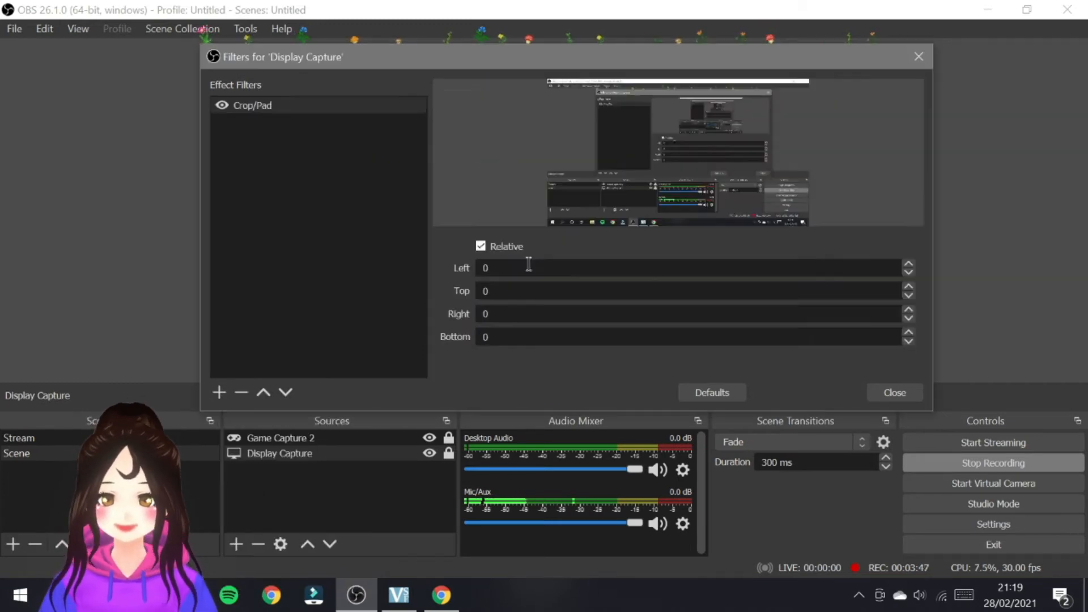
pyautogui.moveTo(572, 411); pyautogui.dragTo(581, 556)
pyautogui.write('300')
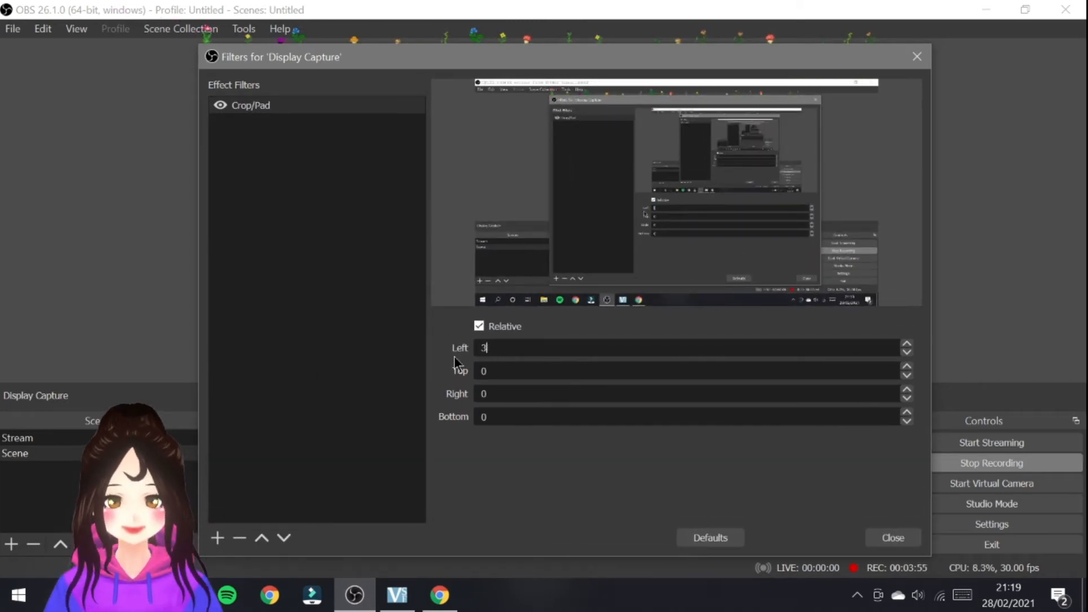
pyautogui.press('Tab')
pyautogui.press('Tab')
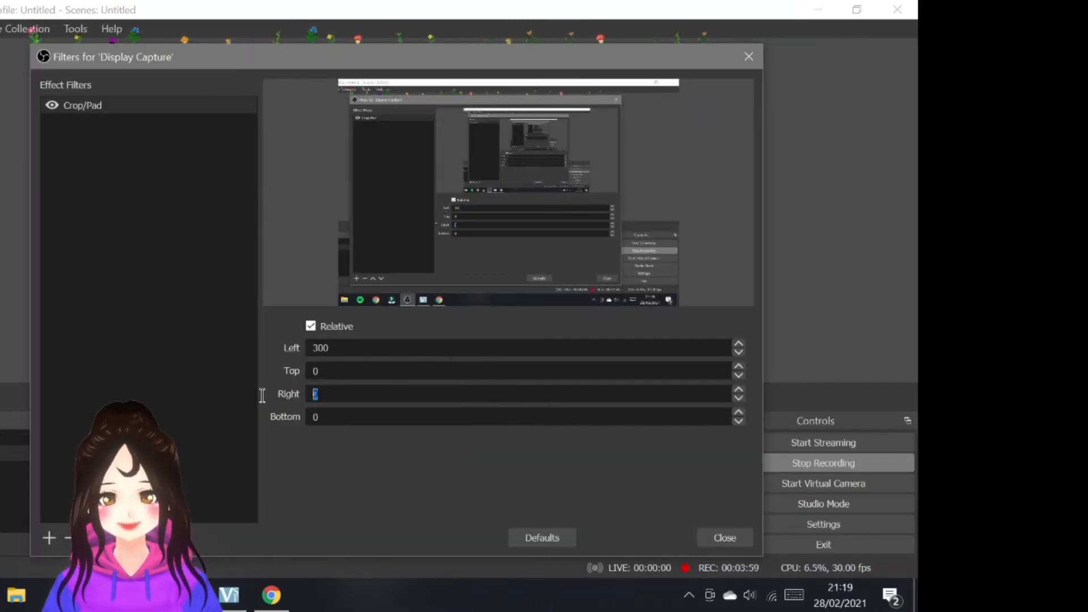
pyautogui.write('300')
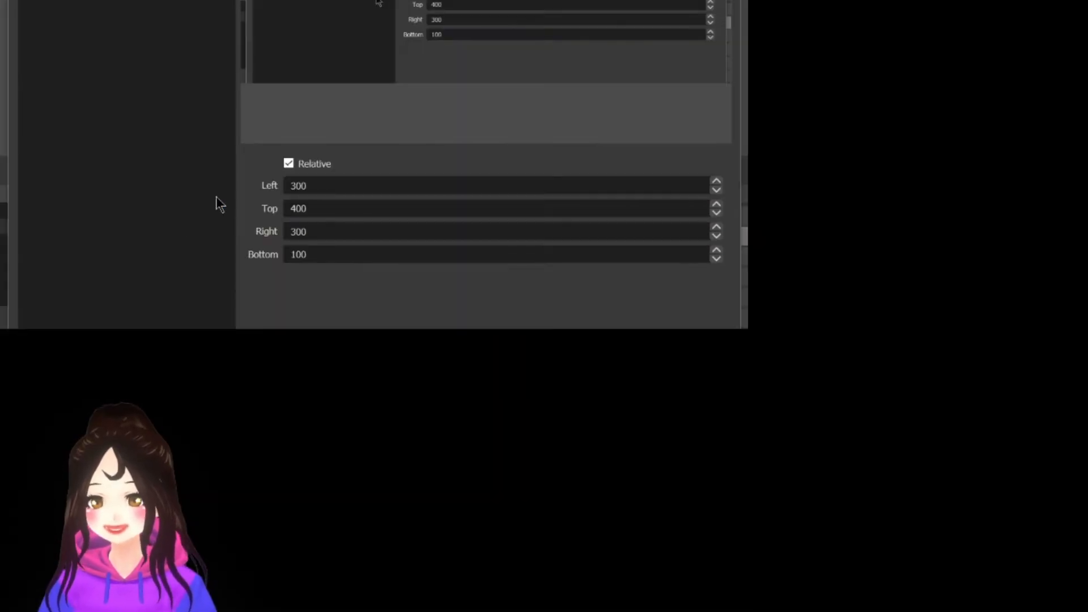
# Reset the left, top, right and bottom crop values to 0 and close the Display Capture filters
pyautogui.moveTo(319, 185); pyautogui.dragTo(273, 187)
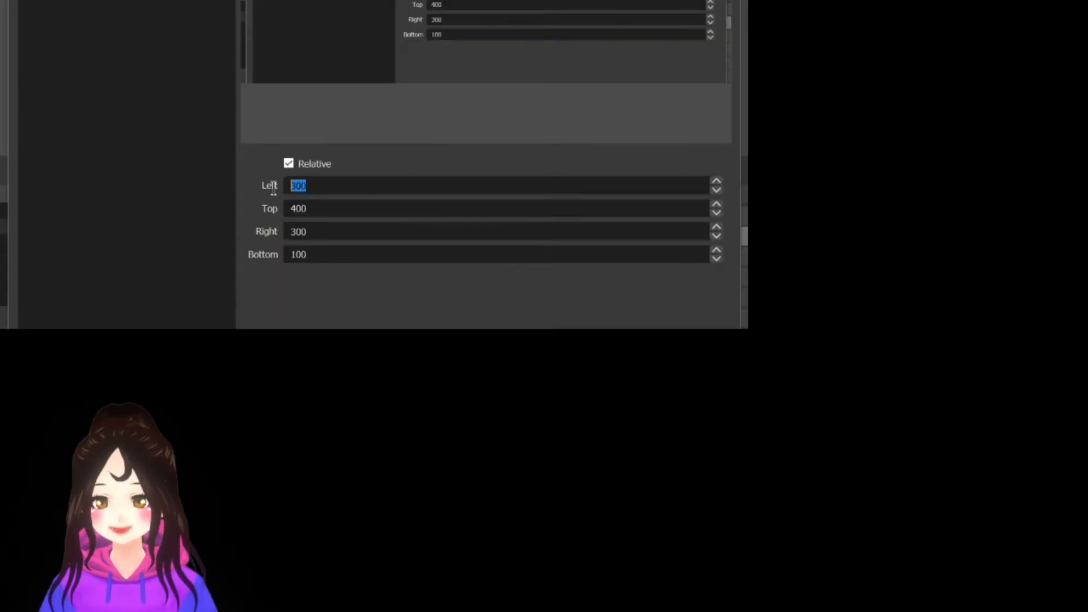
pyautogui.write('0')
pyautogui.write('0')
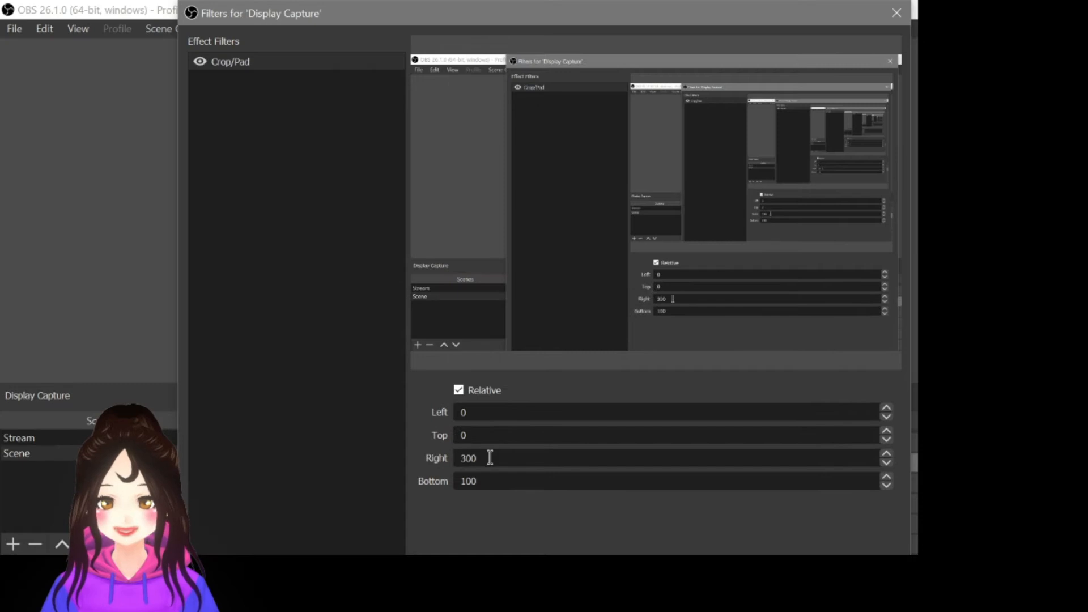
pyautogui.press('Tab')
pyautogui.write('00')
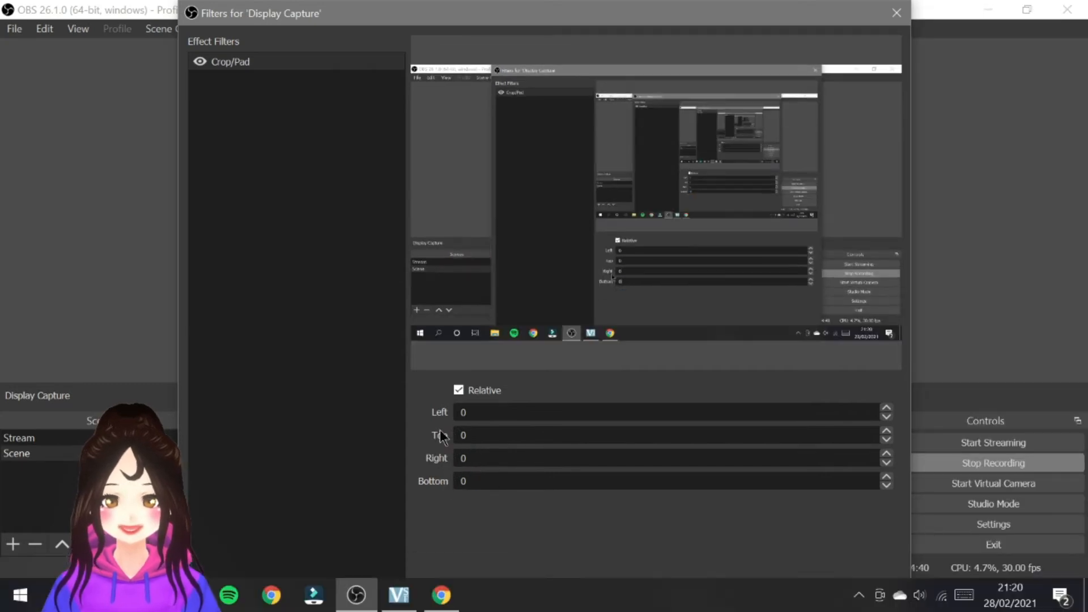
pyautogui.moveTo(485, 3); pyautogui.dragTo(509, 102)
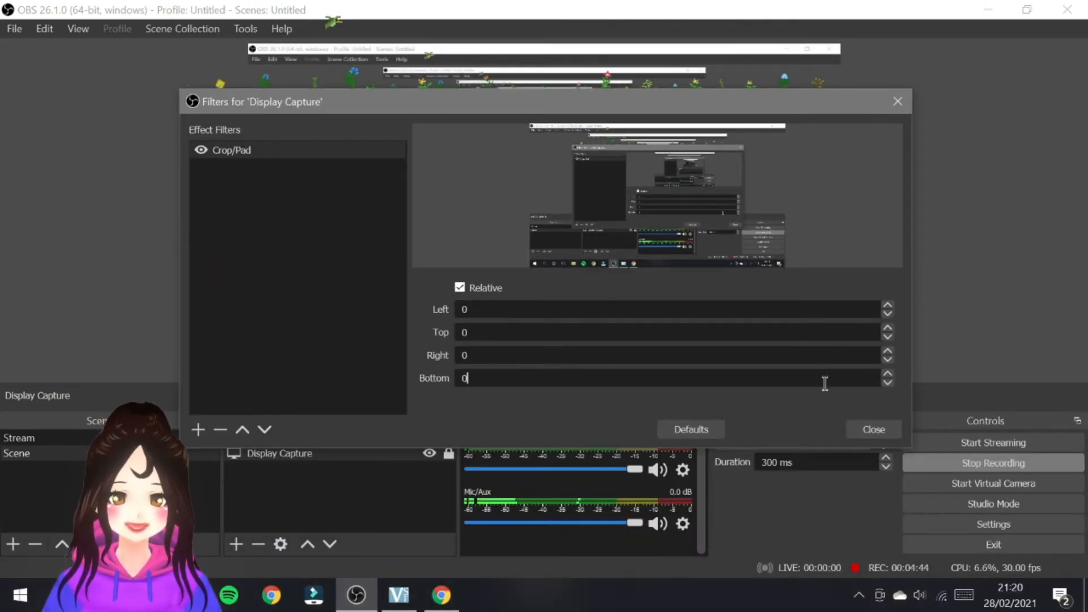
pyautogui.click(857, 426)
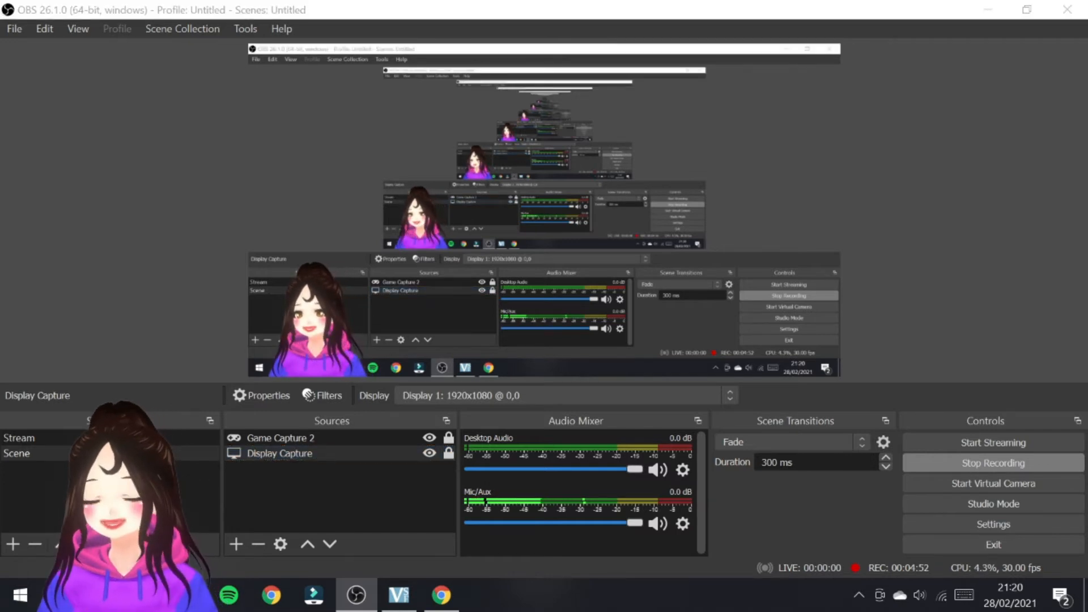
# Open the Videos folder in File Explorer to look for the saved recordings
pyautogui.press('super+e')
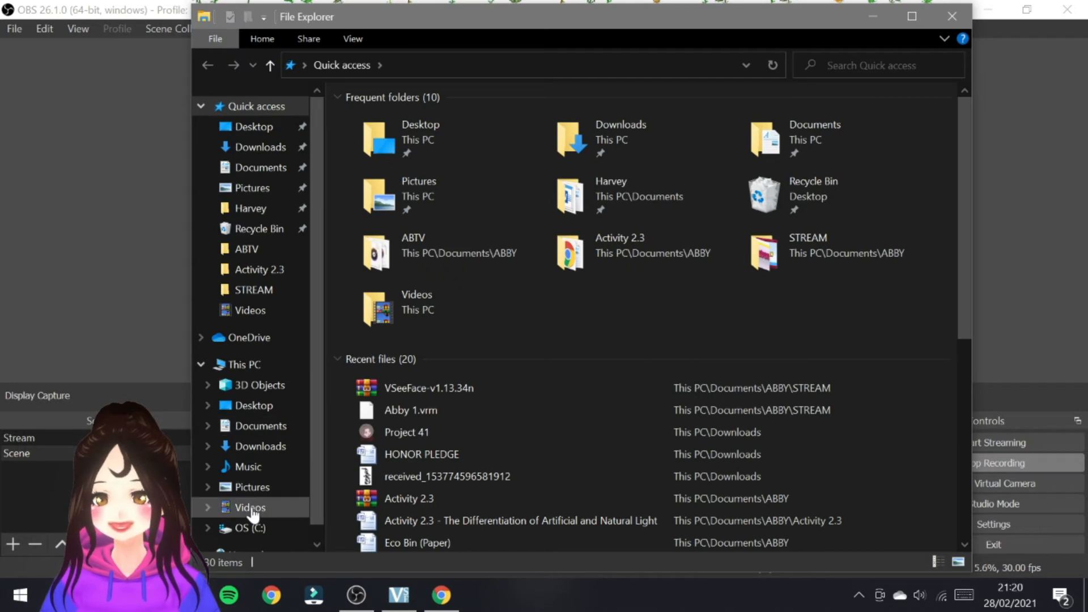
pyautogui.click(252, 512)
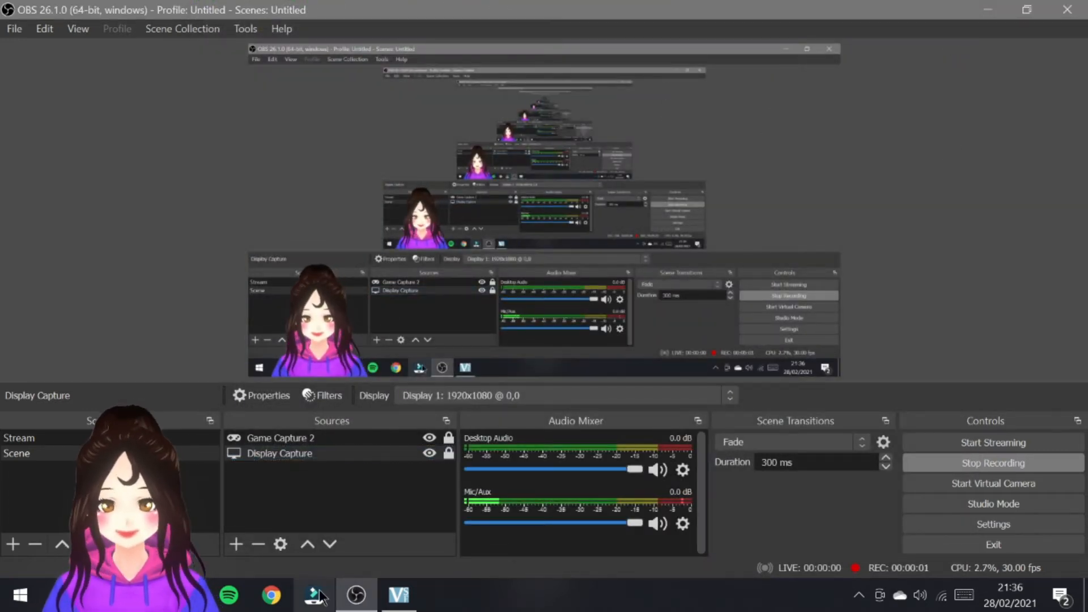
# Launch Wondershare Filmora and create a new project with the 16:9 (Widescreen) aspect ratio
pyautogui.click(315, 595)
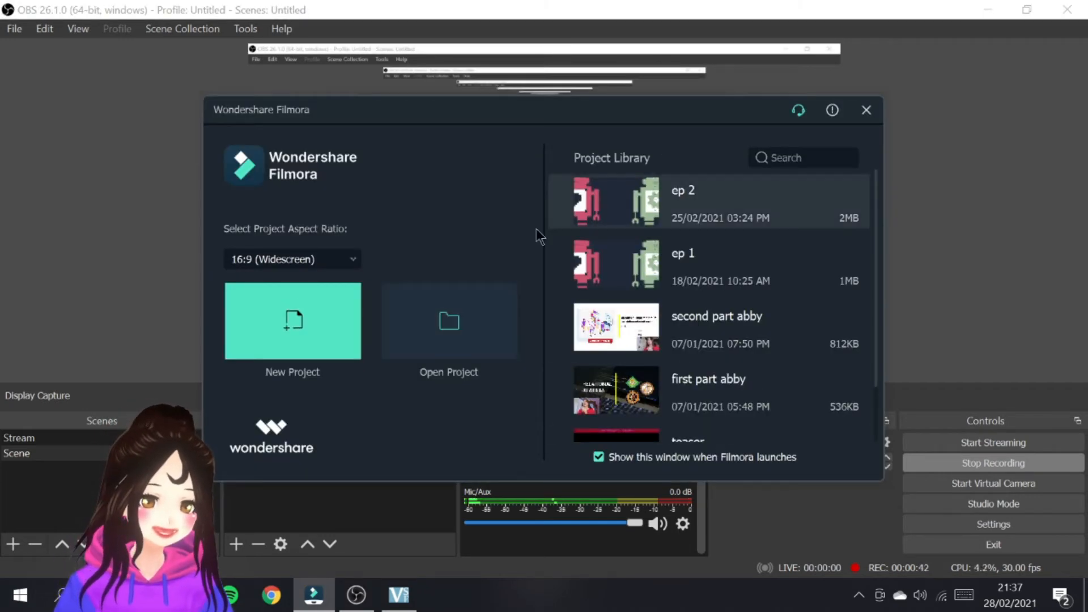
pyautogui.click(295, 331)
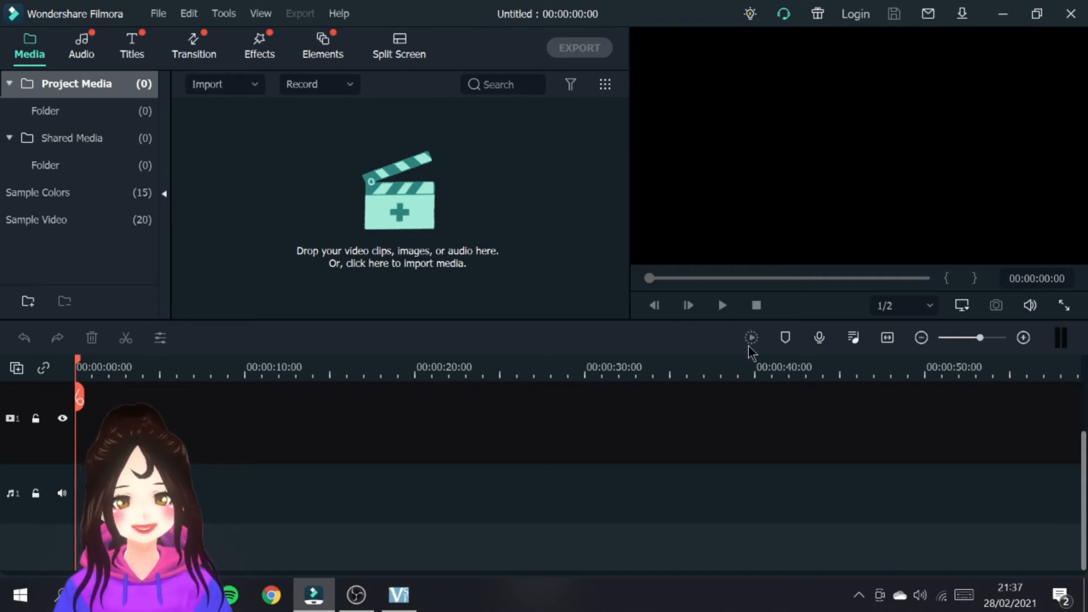
# Import the INTRO video and the ep 3 image from the ABTV folder into the project media
pyautogui.click(214, 85)
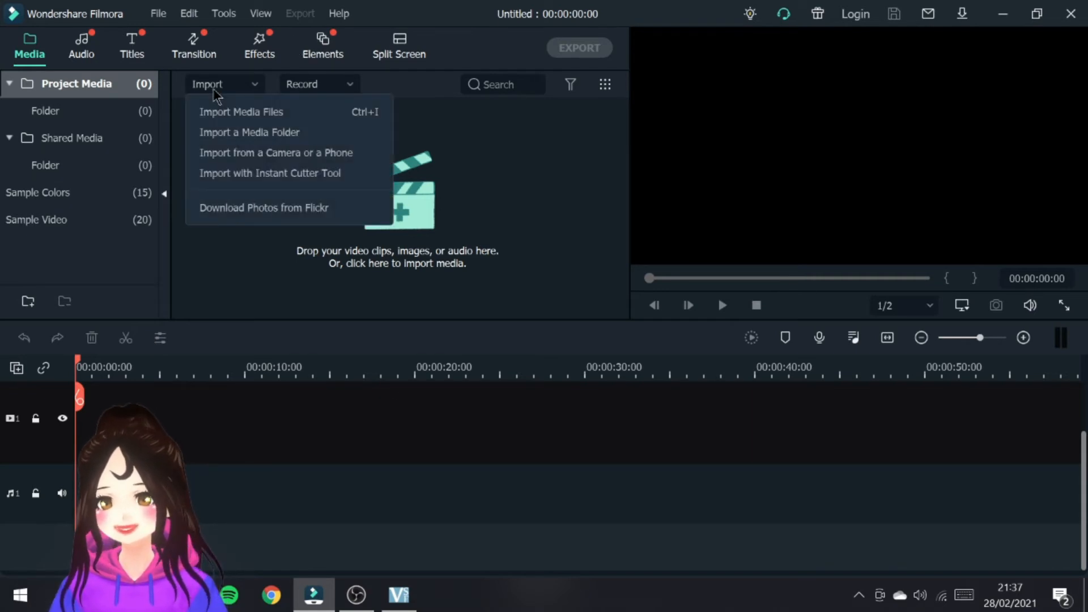
pyautogui.click(217, 113)
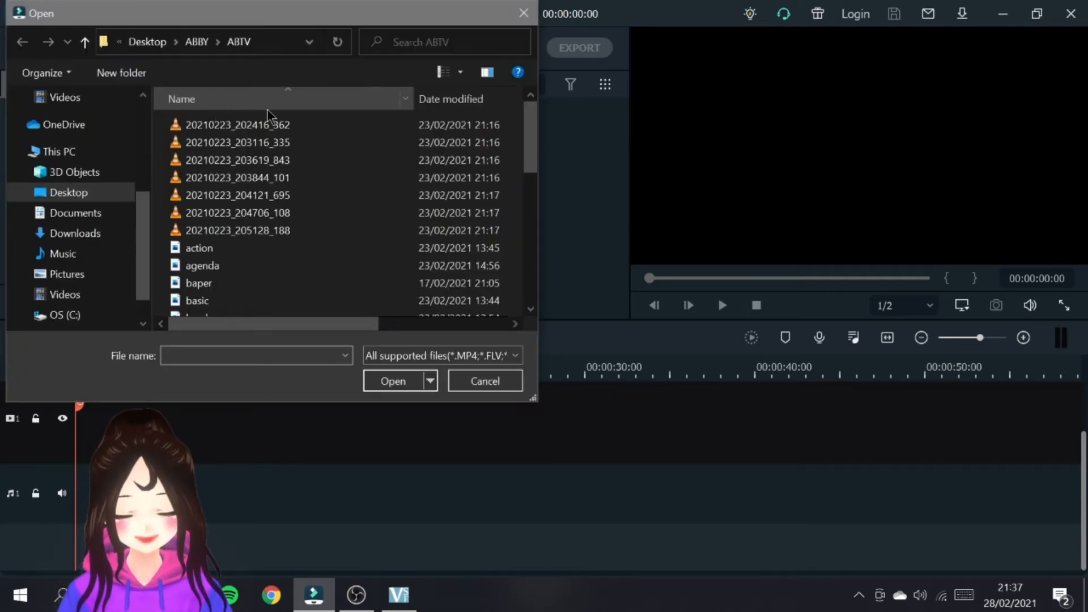
pyautogui.moveTo(530, 145); pyautogui.dragTo(536, 219)
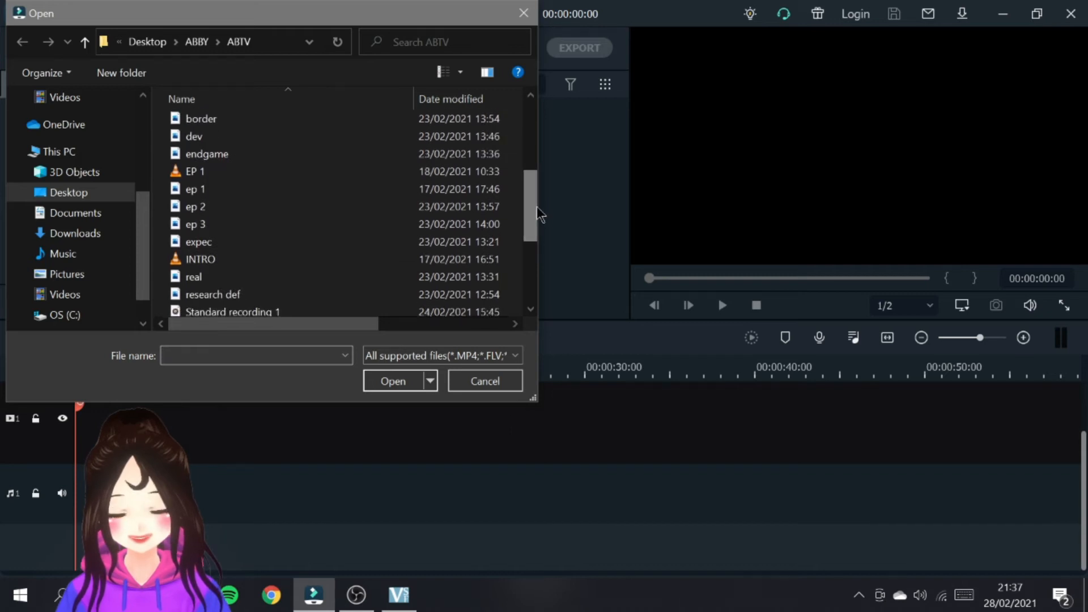
pyautogui.click(258, 265)
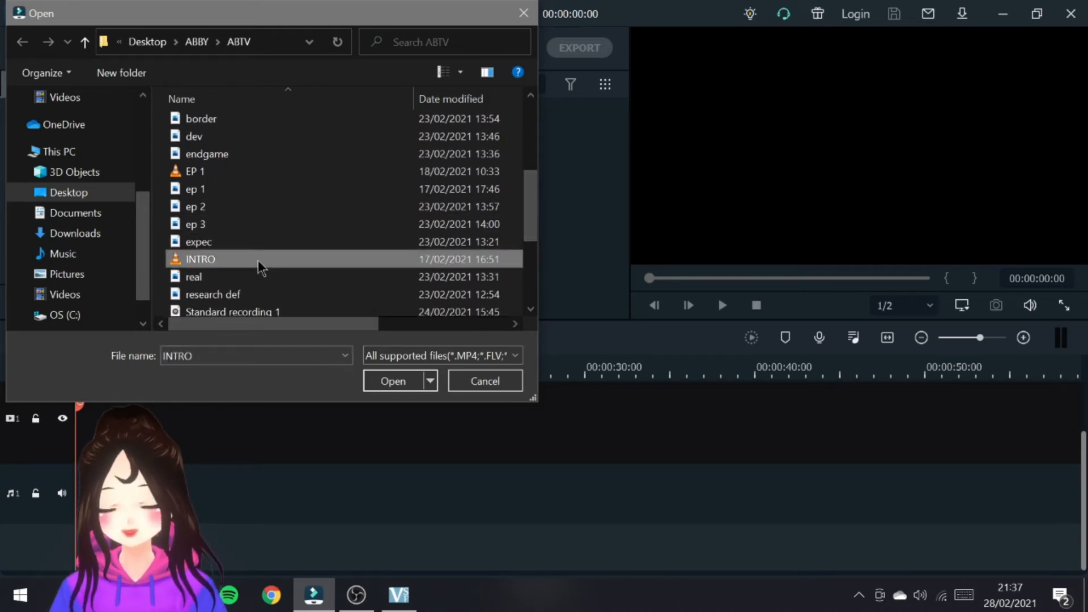
pyautogui.keyDown('ctrl'); pyautogui.click(267, 232); pyautogui.keyUp('ctrl')
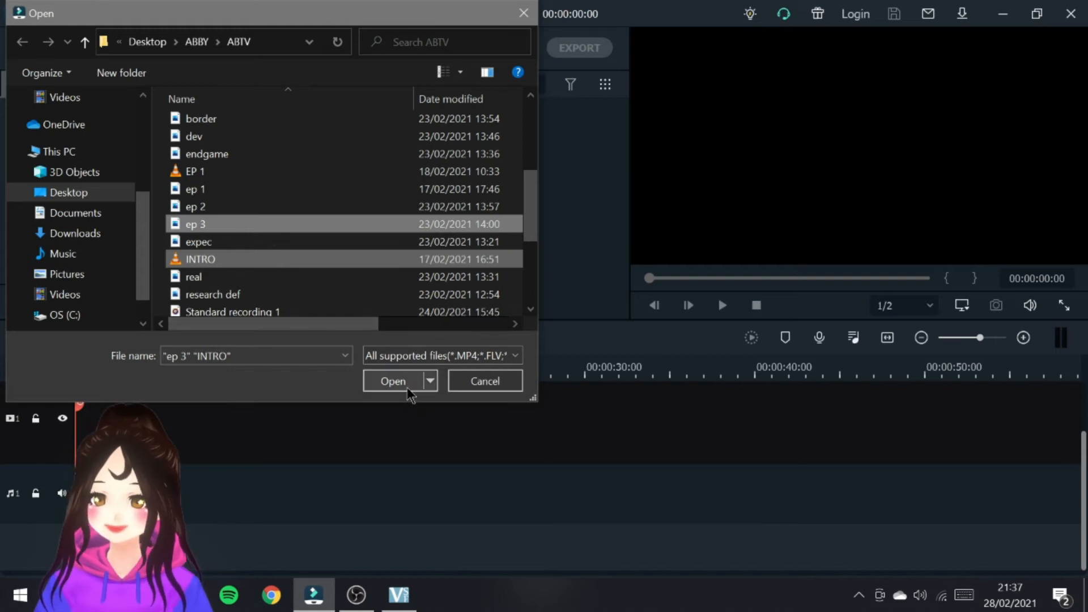
pyautogui.click(384, 381)
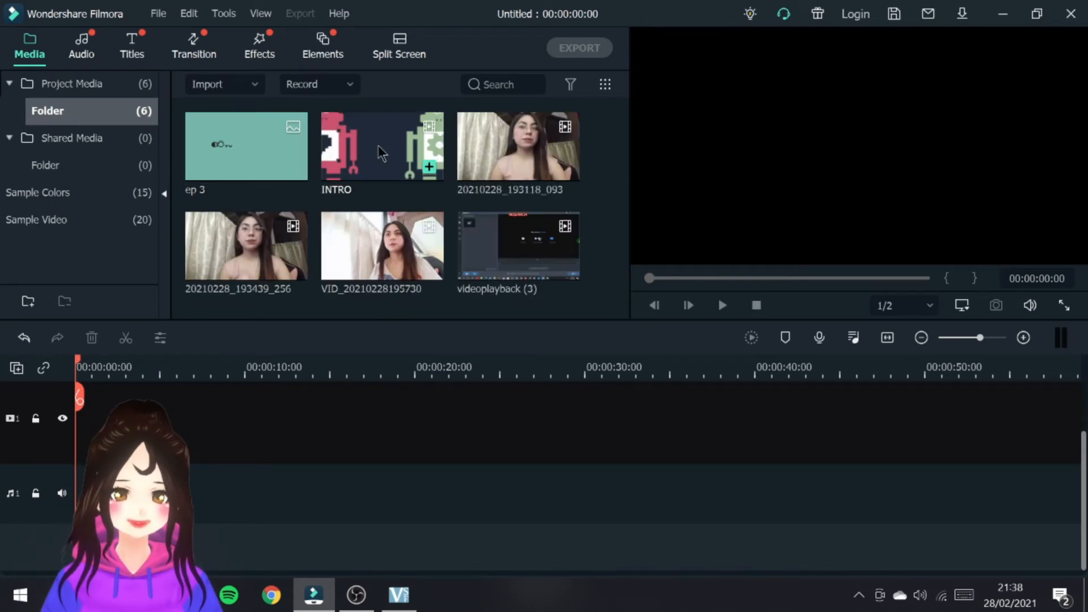
# Preview the INTRO clip and place it at the start of the first video track
pyautogui.click(381, 153)
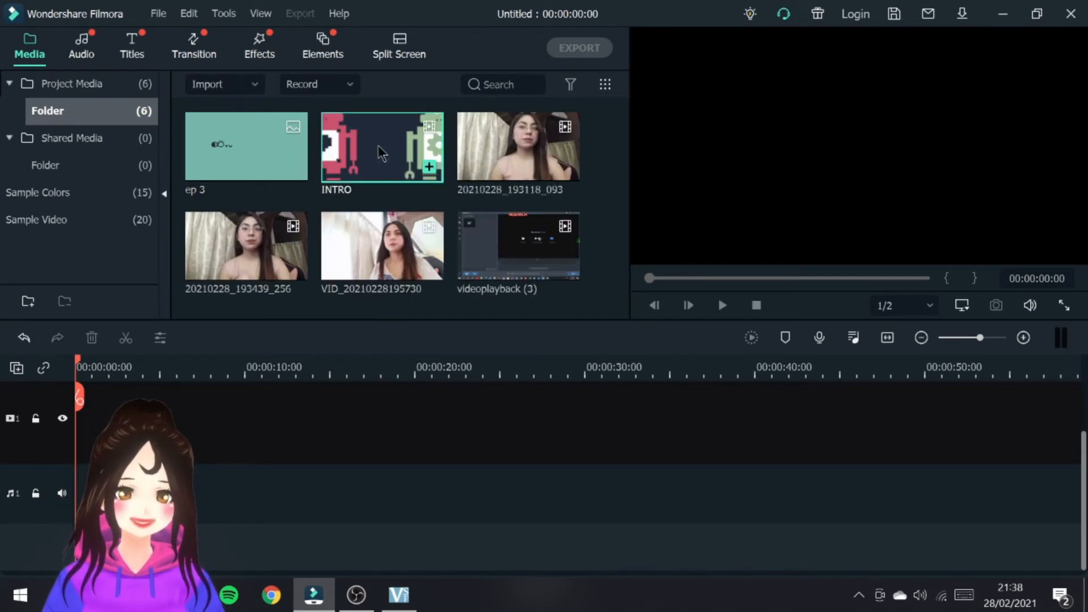
pyautogui.doubleClick(381, 152)
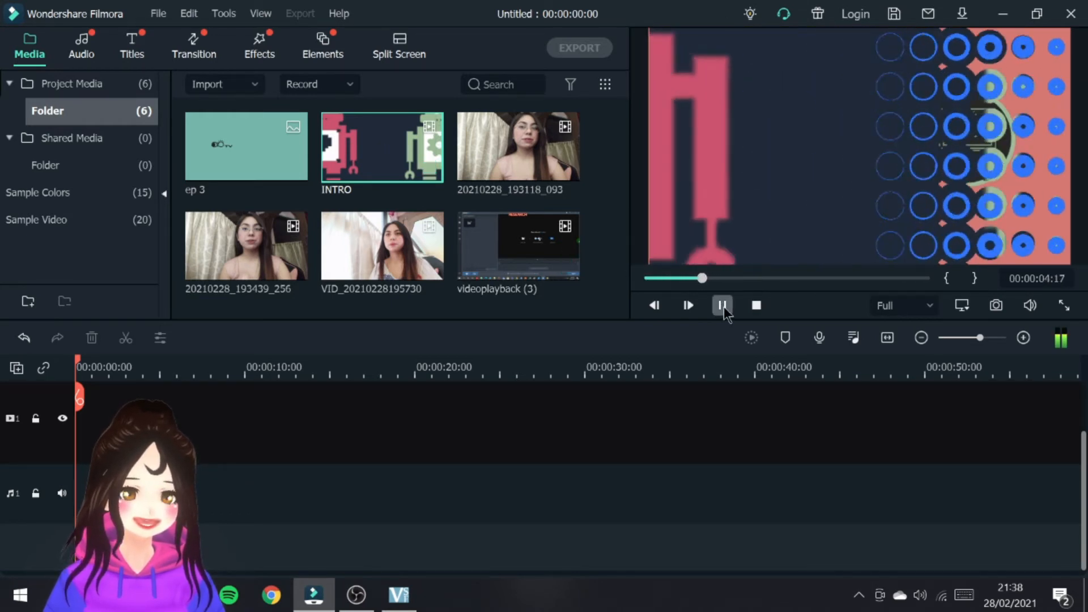
pyautogui.click(723, 308)
pyautogui.moveTo(218, 299); pyautogui.dragTo(136, 482)
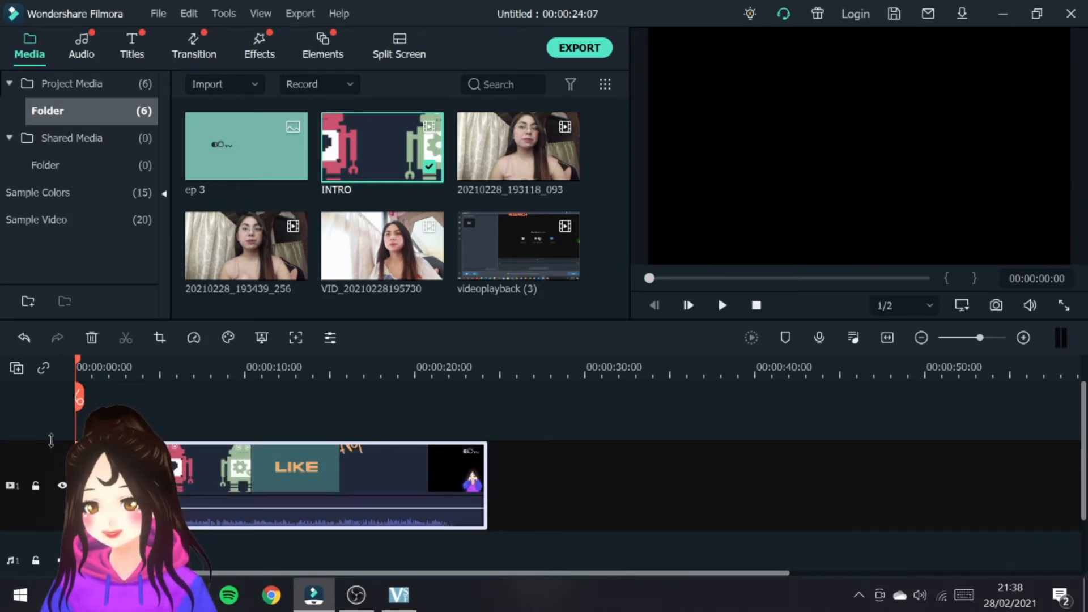
# Reduce the height of the first video and audio tracks, and undo the last change to the INTRO clip's audio level
pyautogui.moveTo(51, 440); pyautogui.dragTo(43, 510)
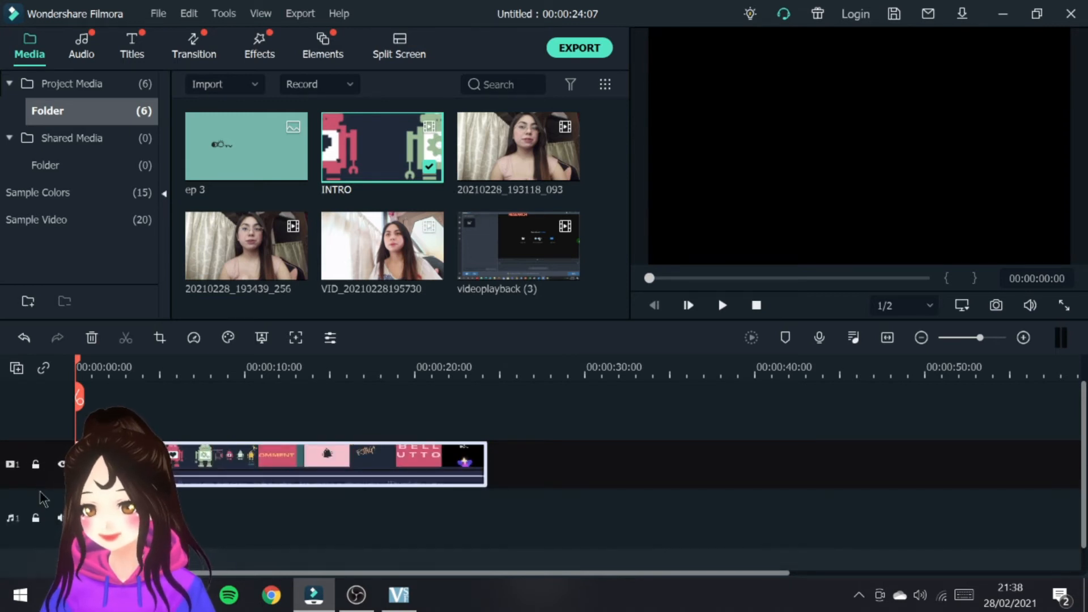
pyautogui.click(43, 499)
pyautogui.moveTo(36, 488); pyautogui.dragTo(34, 532)
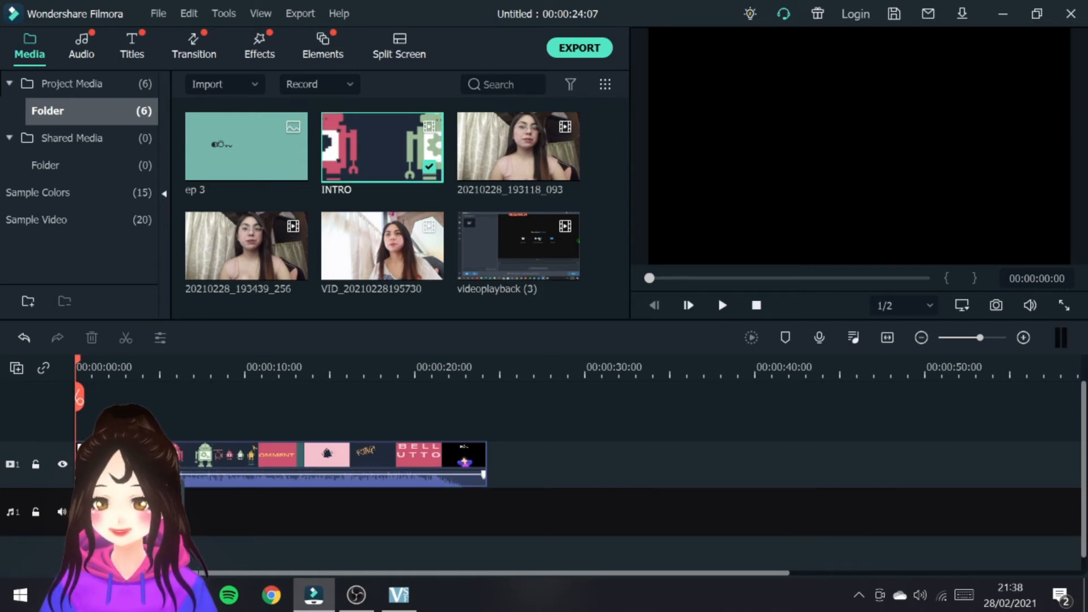
pyautogui.hotkey('ctrl', 'z')
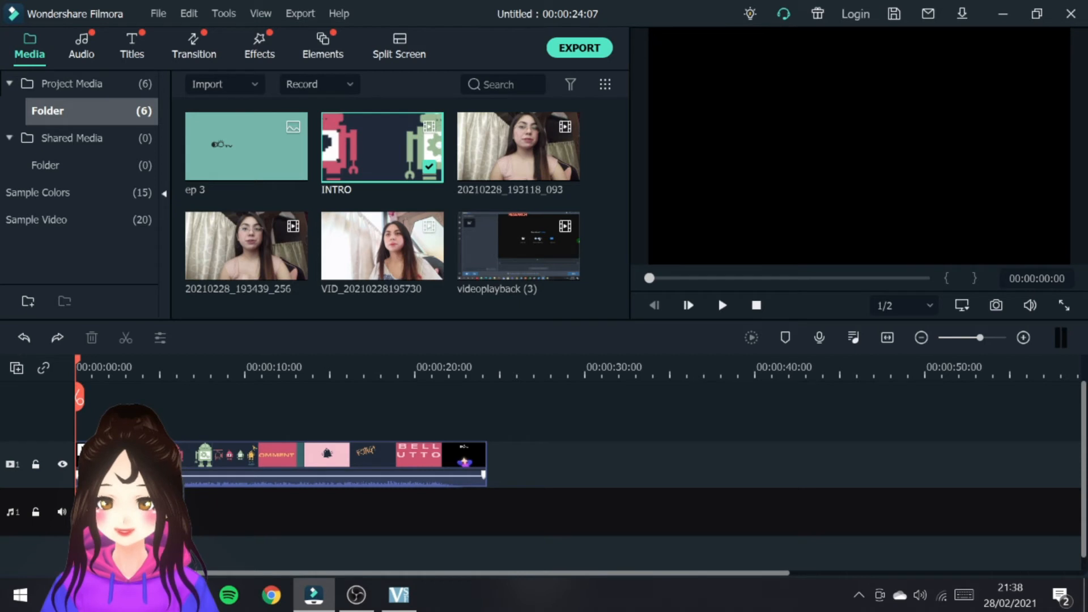
# Add a second video track and a second audio track to the timeline
pyautogui.click(16, 368)
pyautogui.click(31, 394)
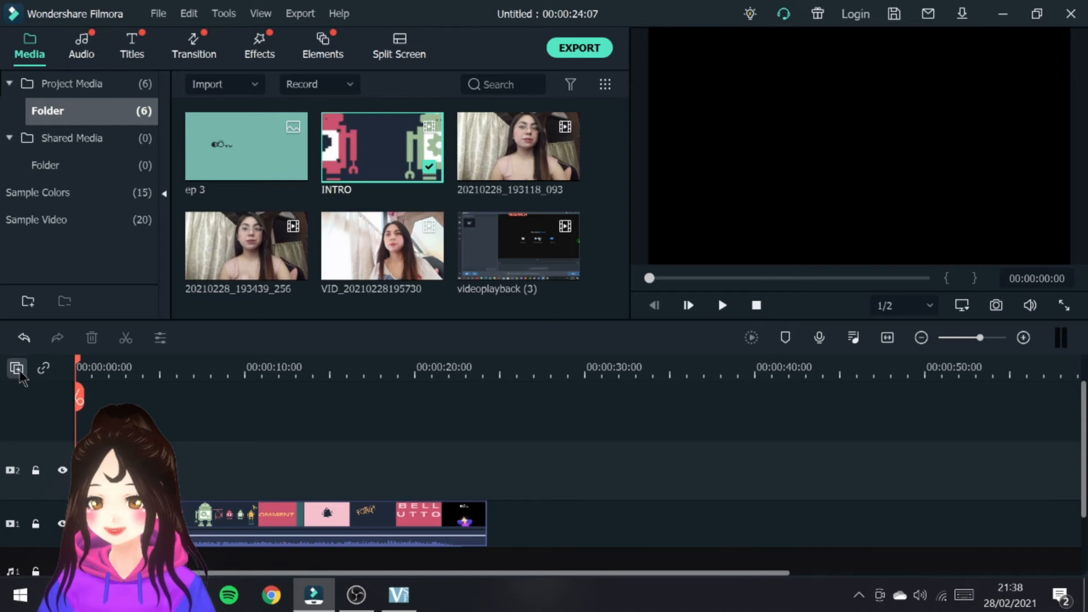
pyautogui.click(18, 371)
pyautogui.click(30, 407)
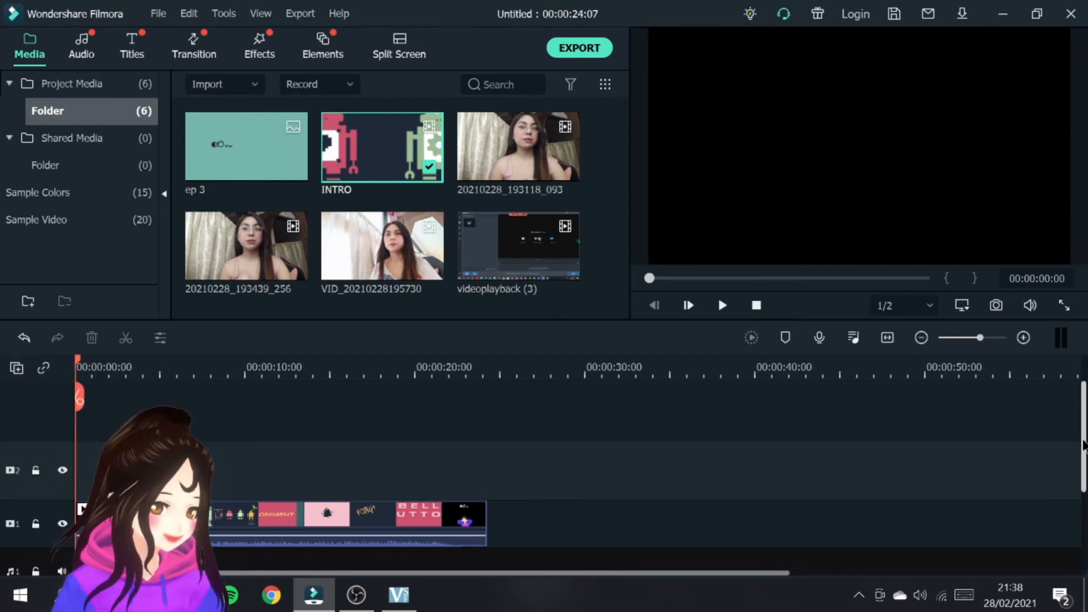
# Lock the first video track and unlock it again
pyautogui.moveTo(1083, 445); pyautogui.dragTo(1084, 511)
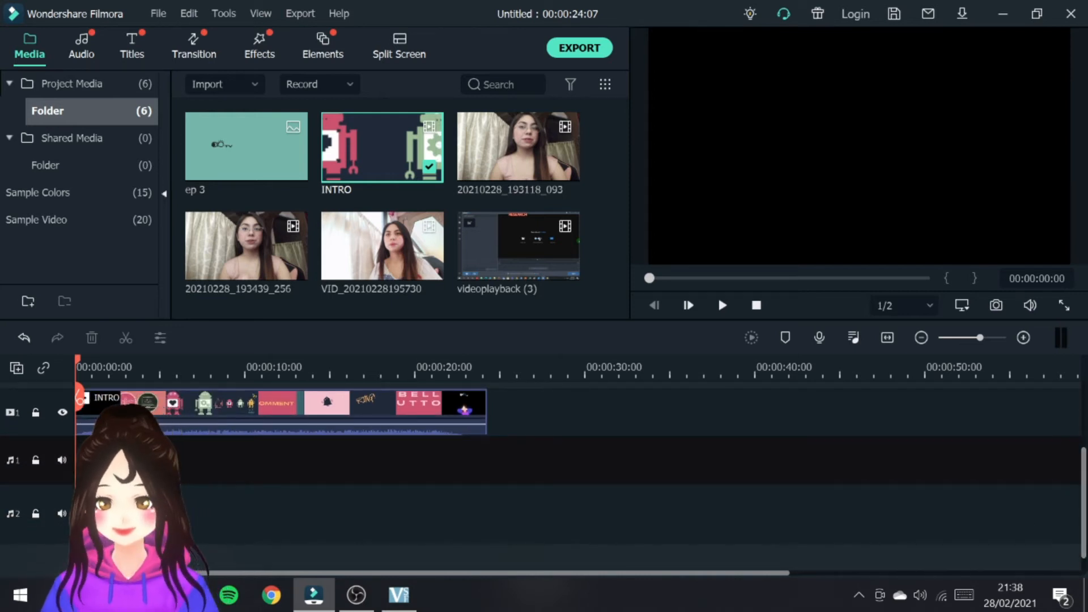
pyautogui.click(36, 413)
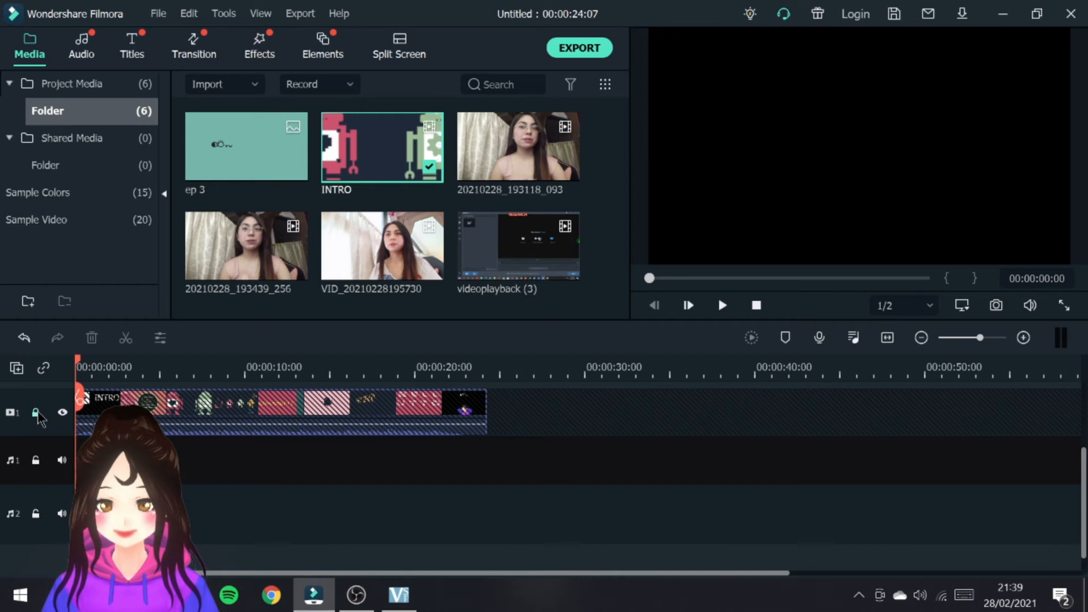
pyautogui.click(36, 413)
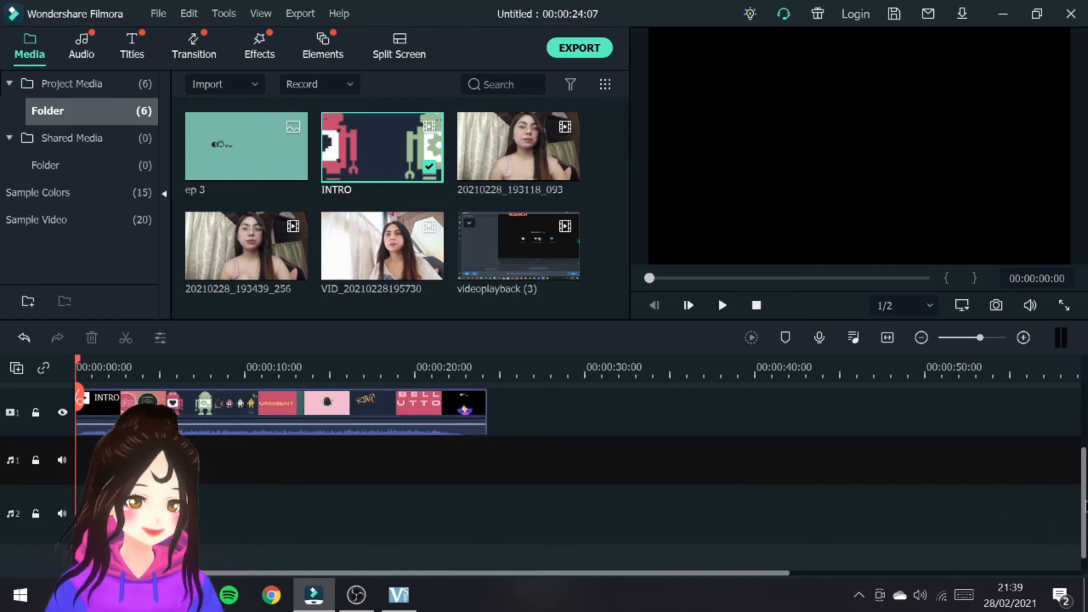
# Place the ep 3 image on the second video track above the INTRO clip and move the playhead over it
pyautogui.scroll(2, 1085, 506)
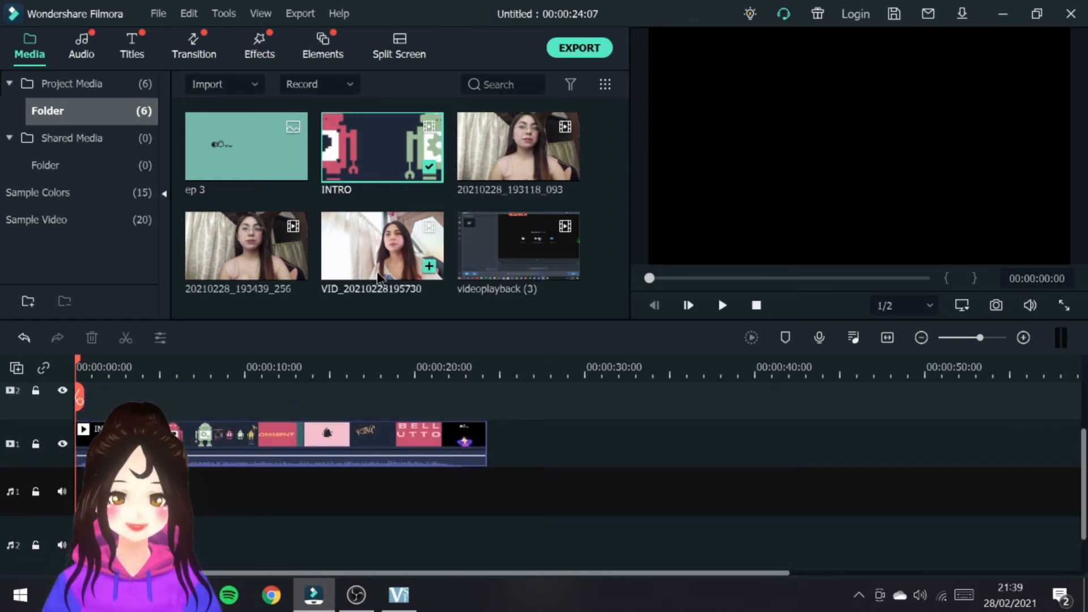
pyautogui.moveTo(223, 148); pyautogui.dragTo(97, 401)
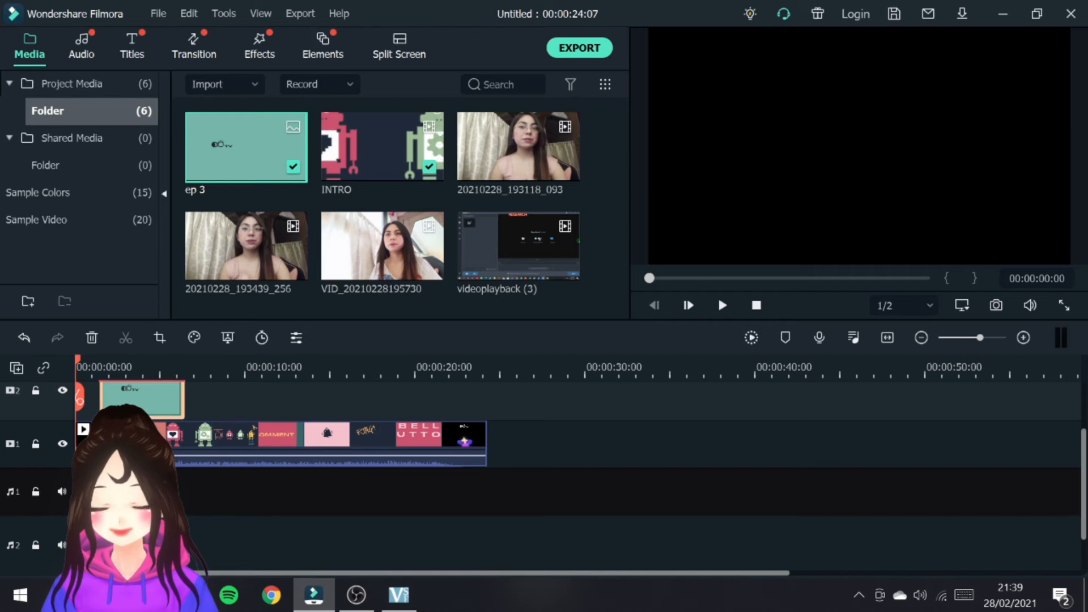
pyautogui.click(130, 373)
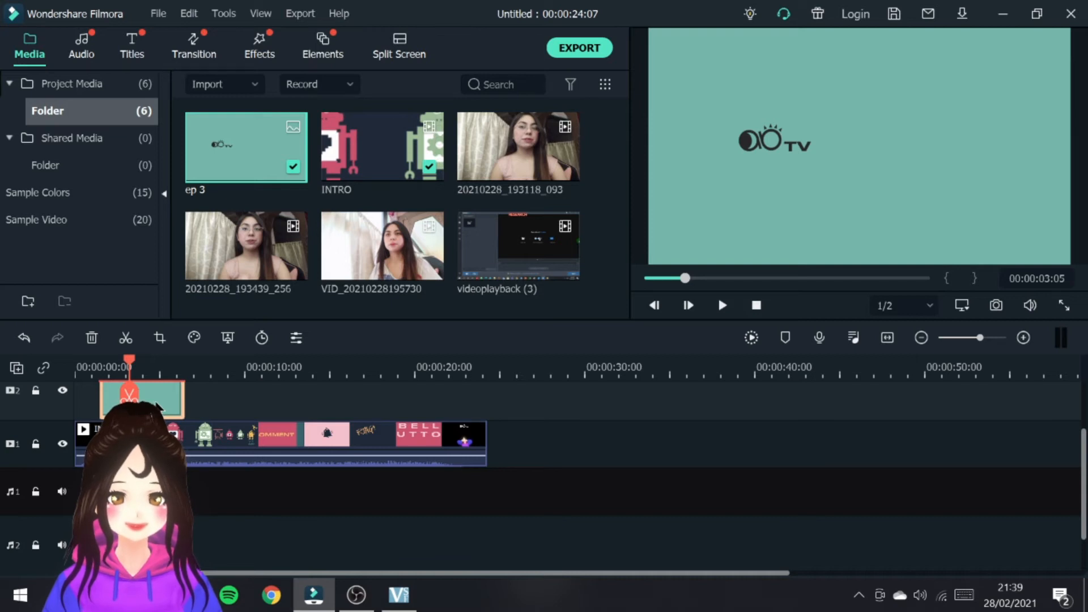
# Shrink the ep 3 image in the preview so the INTRO clip shows around it, and try its Transform settings
pyautogui.doubleClick(159, 407)
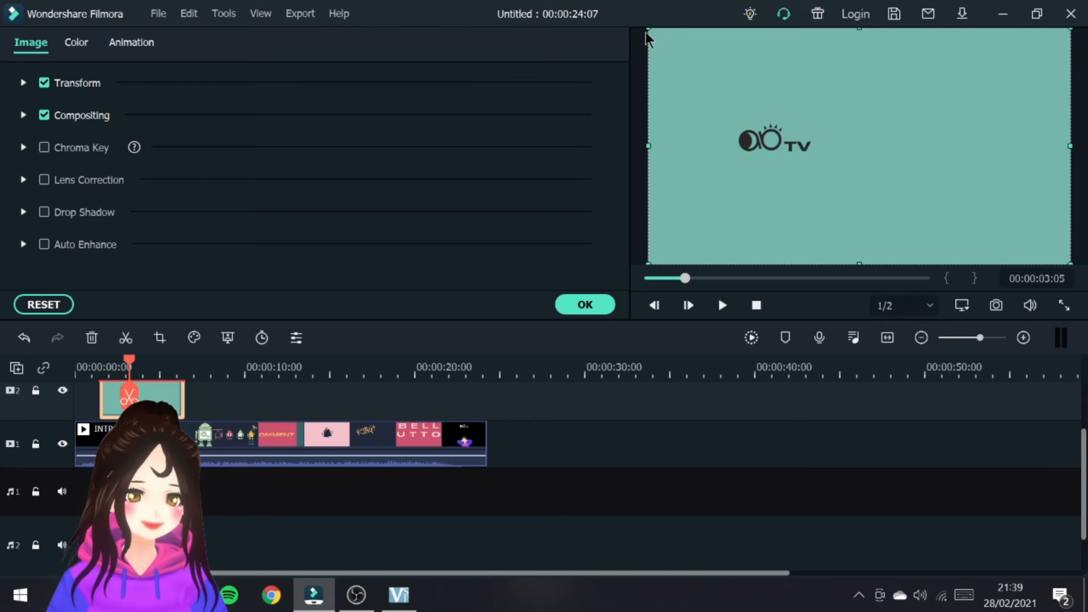
pyautogui.moveTo(661, 38); pyautogui.dragTo(802, 136)
pyautogui.click(23, 83)
pyautogui.moveTo(187, 130)
pyautogui.mouseDown()
pyautogui.moveTo(247, 134)
pyautogui.moveTo(187, 131)
pyautogui.mouseUp()
pyautogui.moveTo(222, 197)
pyautogui.mouseDown()
pyautogui.moveTo(245, 198)
pyautogui.moveTo(221, 197)
pyautogui.mouseUp()
# Examine the blending mode and opacity options in the ep 3 image's Compositing settings
pyautogui.click(24, 285)
pyautogui.scroll(-2, 627, 193)
pyautogui.click(283, 241)
pyautogui.moveTo(456, 274)
pyautogui.mouseDown()
pyautogui.moveTo(182, 274)
pyautogui.moveTo(456, 274)
pyautogui.mouseUp()
# Try the Chroma Key colour picker on the ep 3 image's background
pyautogui.click(24, 189)
pyautogui.click(23, 226)
pyautogui.scroll(-3, 540, 269)
pyautogui.click(265, 129)
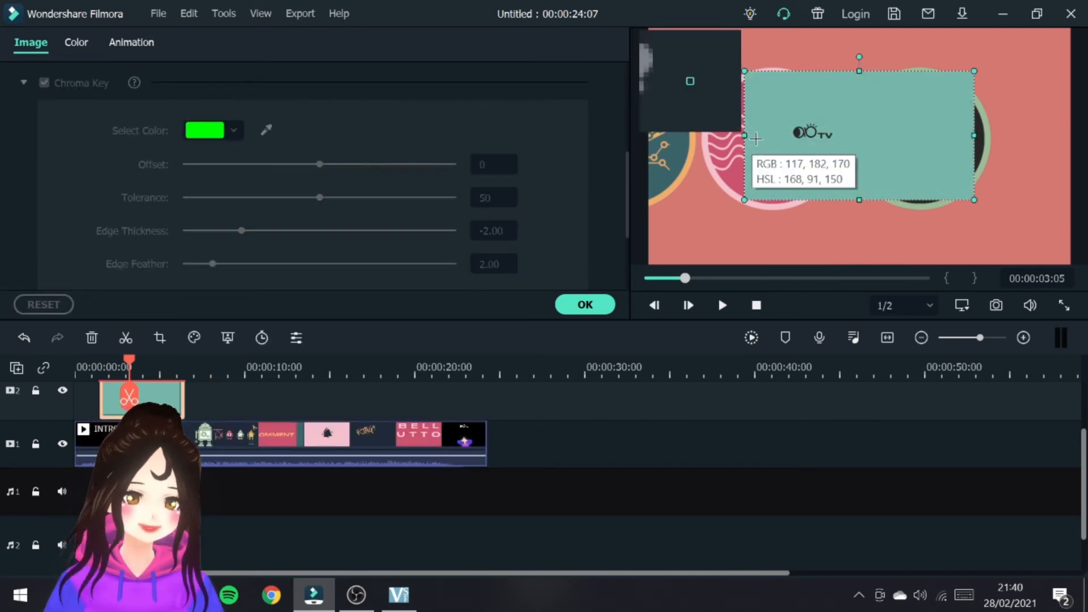
pyautogui.click(24, 83)
# Try switching the remaining image effects, such as Drop Shadow and Auto Enhance, on and off for the ep 3 image
pyautogui.click(44, 210)
pyautogui.scroll(-2, 213, 200)
pyautogui.click(43, 110)
pyautogui.click(43, 245)
pyautogui.click(44, 80)
pyautogui.click(44, 277)
# Review the ep 3 image's colour settings, trying a 3D LUT, switching it off and checking Color Match
pyautogui.click(76, 42)
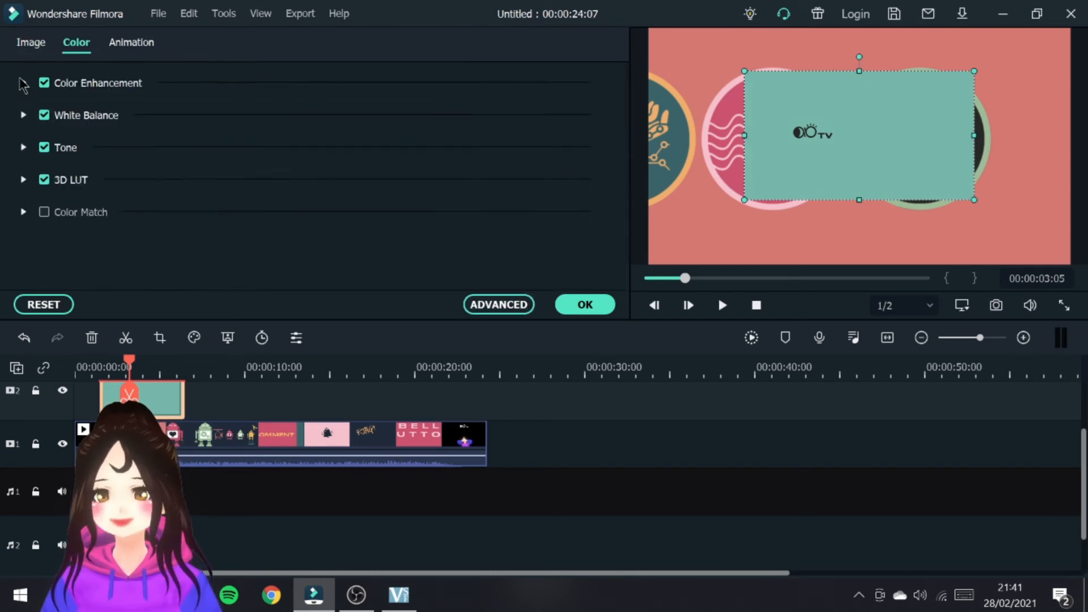
pyautogui.click(23, 180)
pyautogui.click(351, 227)
pyautogui.click(235, 264)
pyautogui.click(43, 180)
pyautogui.click(23, 212)
pyautogui.click(24, 212)
# Apply a preset animation to the ep 3 image and confirm its clip settings
pyautogui.click(131, 42)
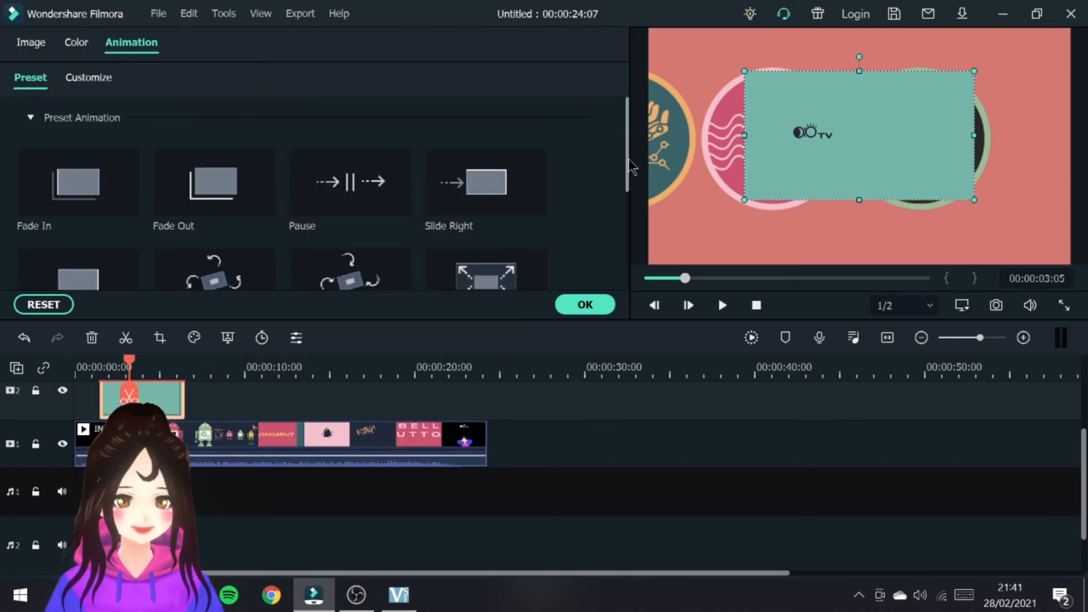
pyautogui.moveTo(628, 107); pyautogui.dragTo(646, 312)
pyautogui.doubleClick(350, 214)
pyautogui.click(585, 304)
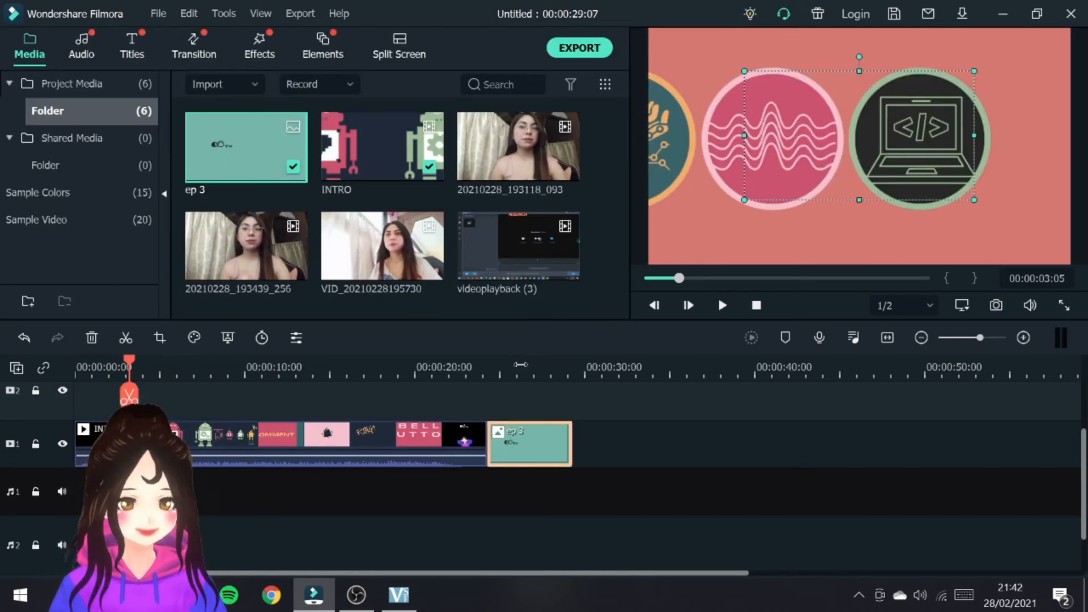
# Enlarge the ep 3 image that follows the INTRO clip on the first video track until it fills the frame
pyautogui.doubleClick(520, 444)
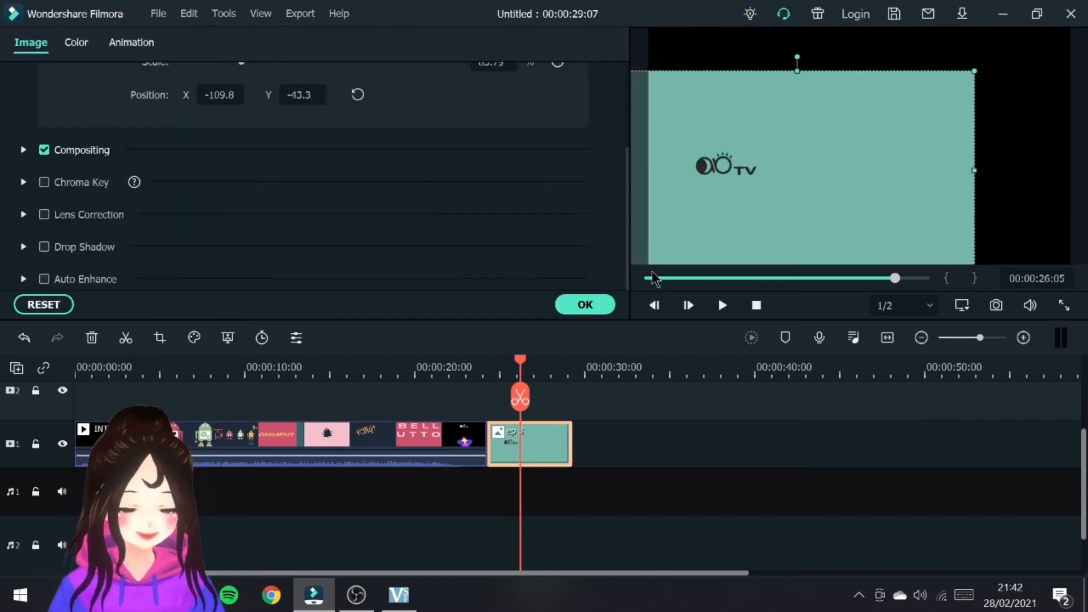
pyautogui.moveTo(637, 263); pyautogui.dragTo(650, 264)
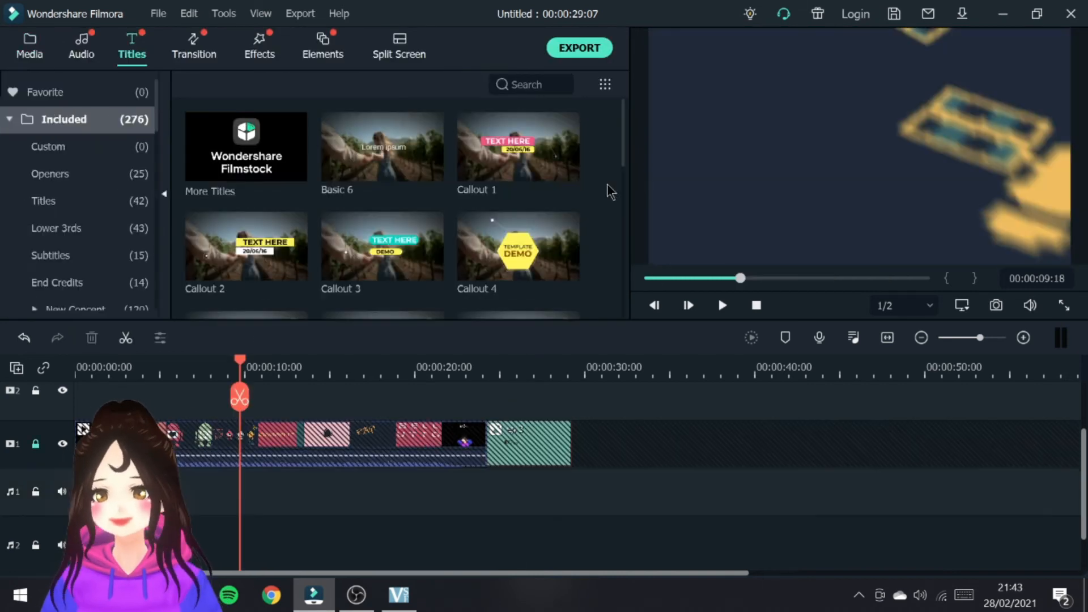
# Add a two-line title template to the second video track above the ep 3 image and position it beside the logo
pyautogui.scroll(-5, 610, 187)
pyautogui.moveTo(246, 221); pyautogui.dragTo(537, 415)
pyautogui.doubleClick(533, 402)
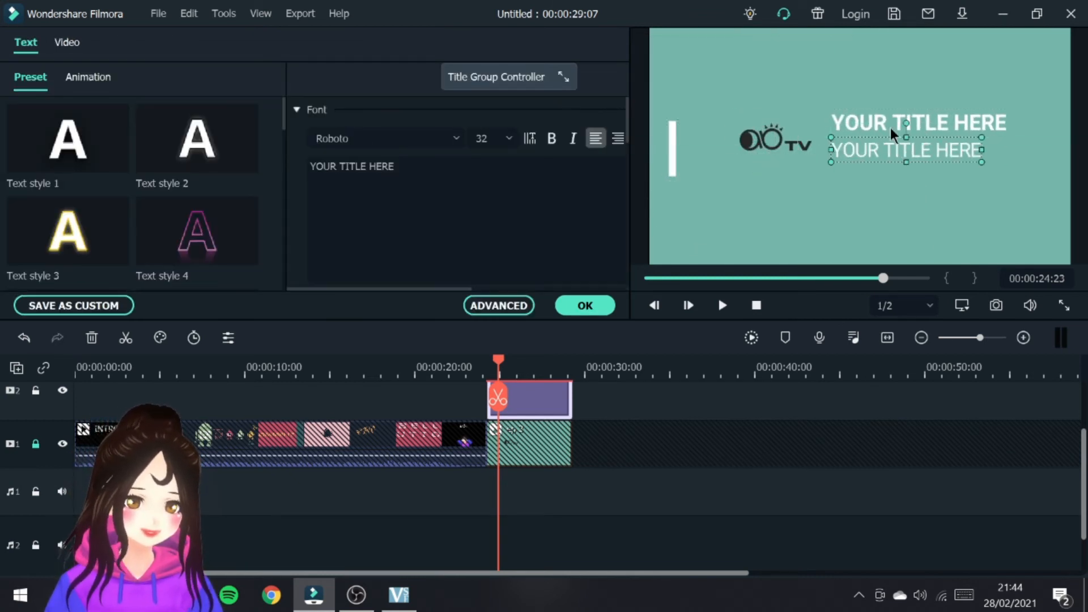
pyautogui.click(824, 135)
pyautogui.click(585, 305)
# Set the font of the title's first line to Stretch Pro
pyautogui.doubleClick(530, 401)
pyautogui.click(396, 141)
pyautogui.write('Stretch Pro')
pyautogui.press('Return')
# Try Text style 2 and Text style 3 on the title's first line and return to Text style 1
pyautogui.click(197, 137)
pyautogui.click(68, 232)
pyautogui.scroll(-2, 197, 210)
pyautogui.scroll(2, 86, 150)
pyautogui.click(86, 151)
# Apply the Type Writer animation to the title and play it in the advanced text editor
pyautogui.click(88, 77)
pyautogui.click(68, 230)
pyautogui.click(488, 306)
pyautogui.click(412, 399)
pyautogui.scroll(-3, 248, 271)
# Set the second title line's font to Betterworks and change the first line's text to "EPISODE 3"
pyautogui.click(748, 233)
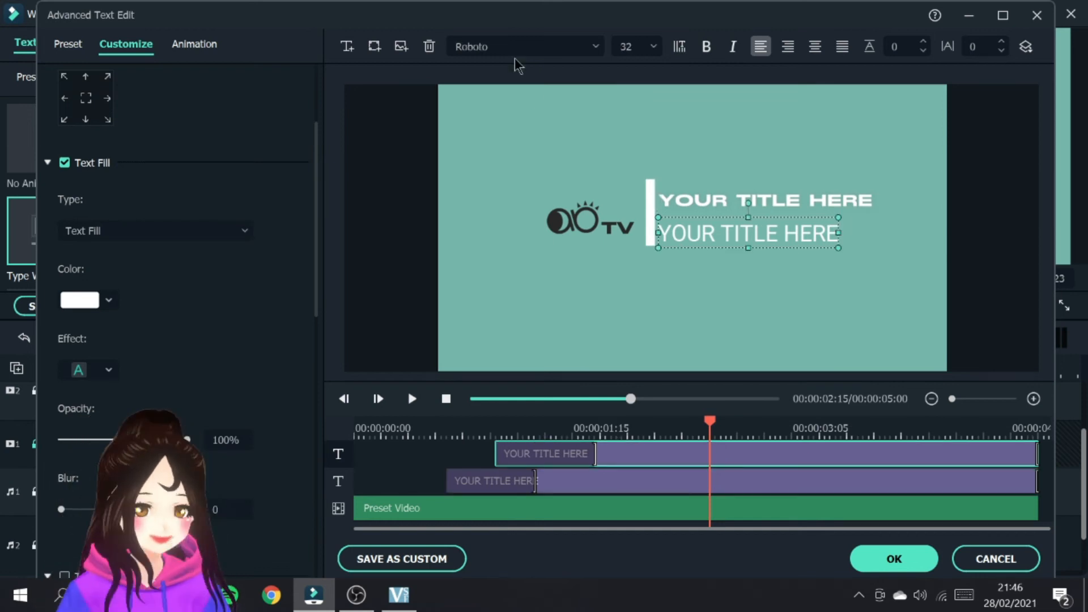
pyautogui.scroll(-1, 515, 45)
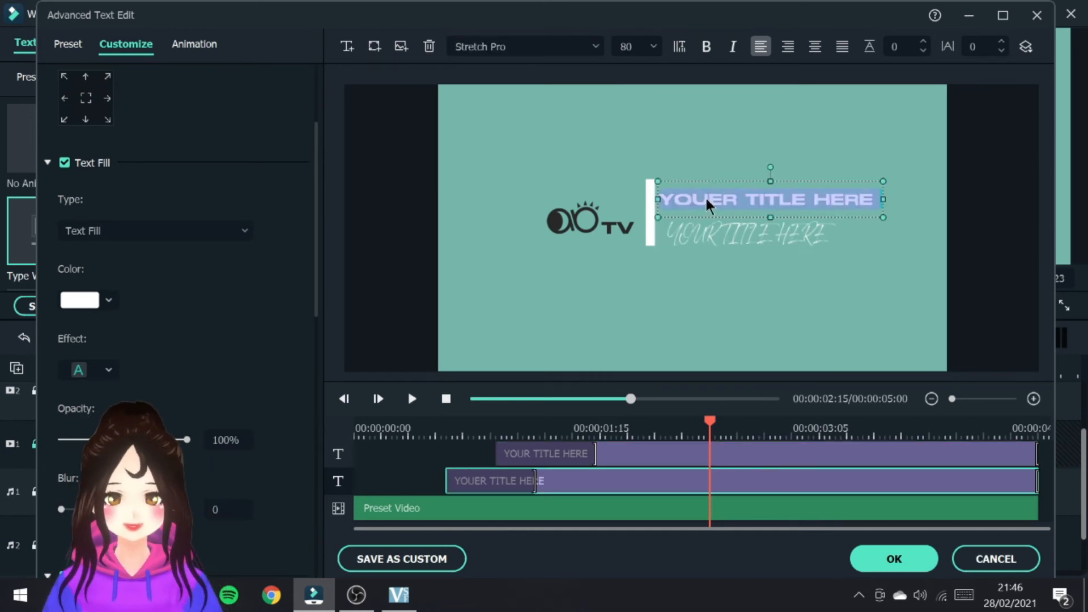
pyautogui.write('EPISODE 3')
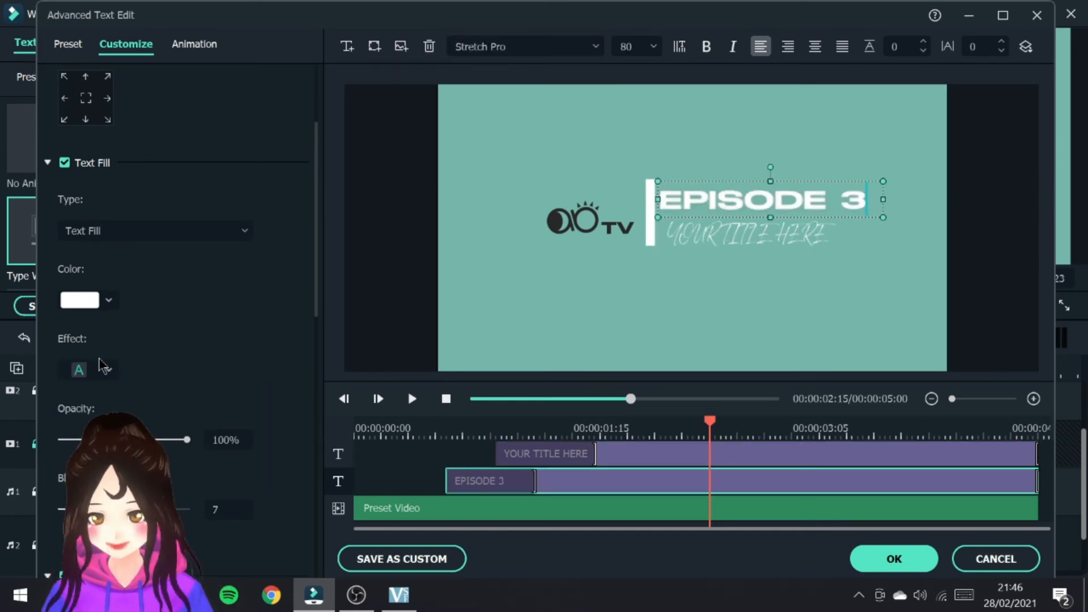
# Change the second title line to "How to Record Your Desktop and Edit Videos?", split over two lines after "Desktop"
pyautogui.click(697, 232)
pyautogui.write('How to Record and Edit Videos')
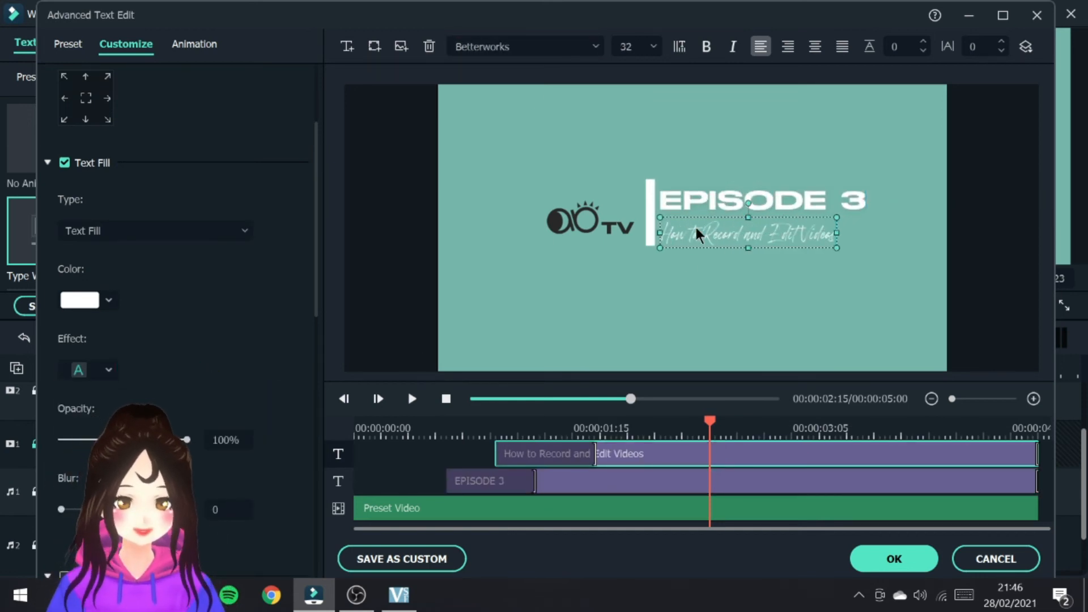
pyautogui.write('Your Desktop')
pyautogui.press('Return')
# Move the title's second line slightly down and its first line slightly up to space them apart
pyautogui.moveTo(711, 263); pyautogui.dragTo(712, 274)
pyautogui.moveTo(702, 201); pyautogui.dragTo(703, 195)
pyautogui.click(697, 249)
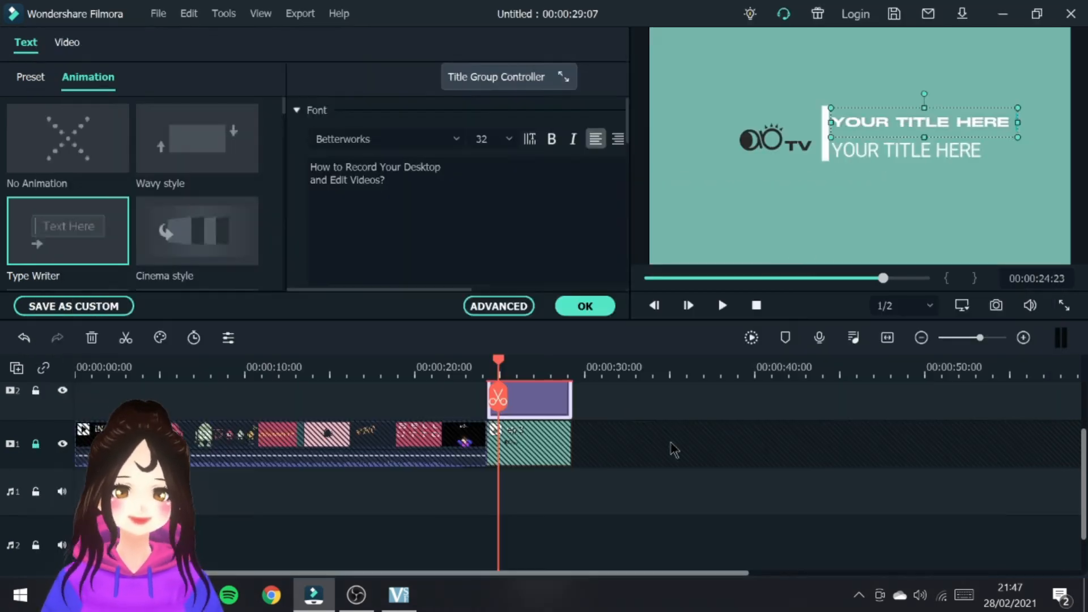
# Add a Dissolve transition between the INTRO clip and the ep 3 image on the first video track
pyautogui.click(193, 48)
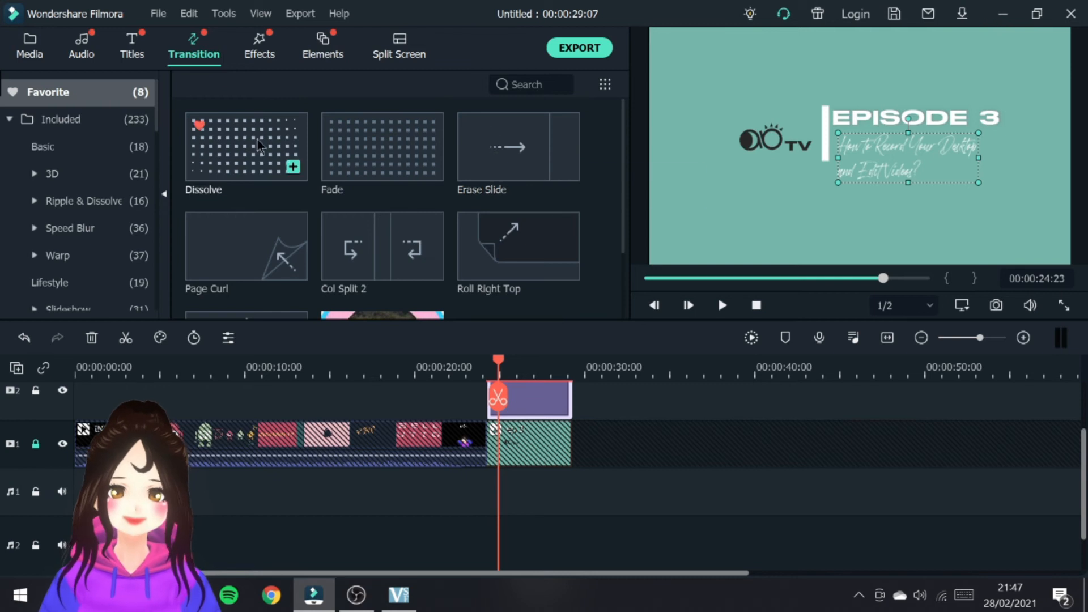
pyautogui.moveTo(221, 164); pyautogui.dragTo(490, 459)
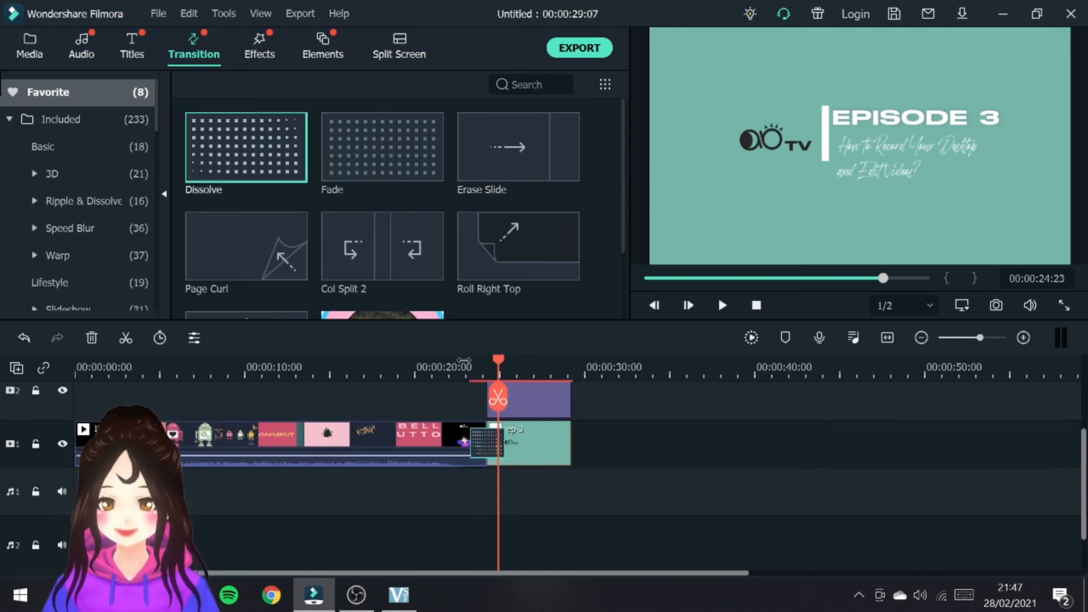
# Try the Erase Slide transition between the INTRO clip and the ep 3 image on the first video track
pyautogui.moveTo(518, 148)
pyautogui.mouseDown()
pyautogui.moveTo(487, 348)
pyautogui.moveTo(486, 442)
pyautogui.mouseUp()
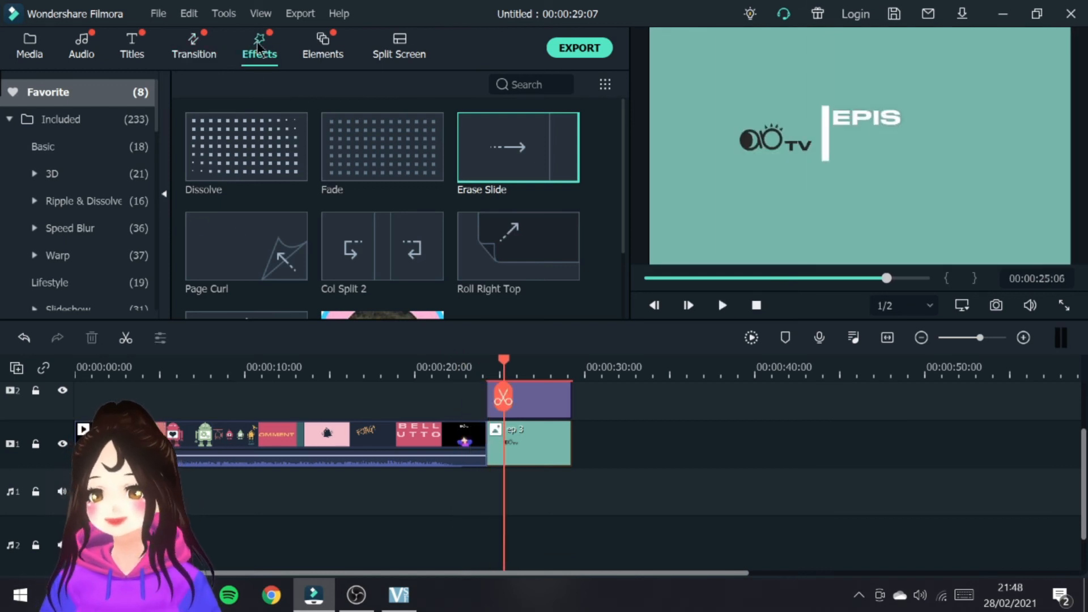
# Preview some of the included video effects, such as Cyberpunk 1, 70s and Mosaic
pyautogui.click(92, 126)
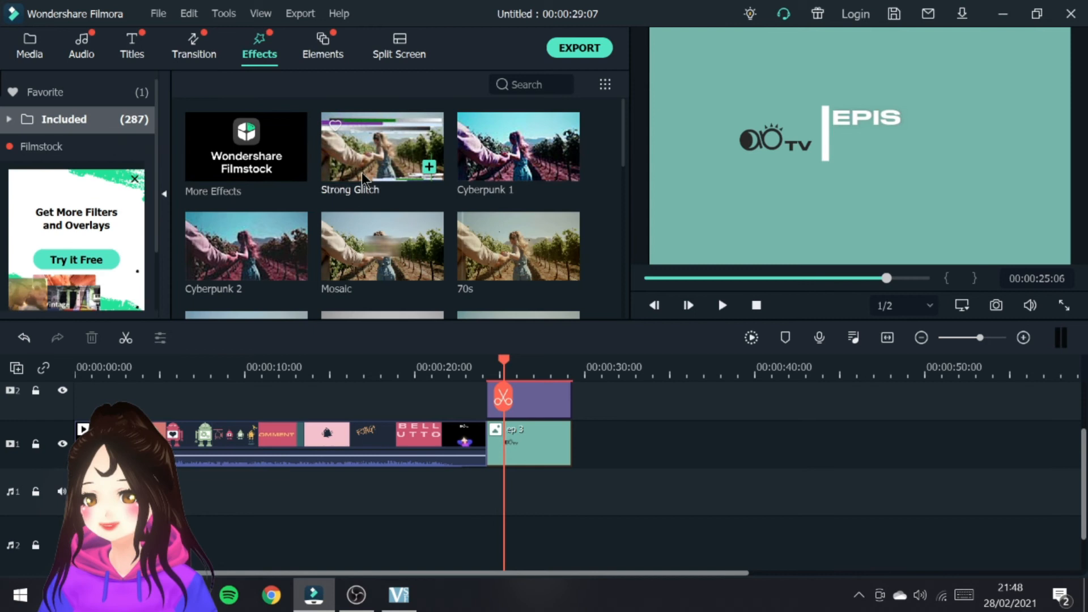
pyautogui.click(374, 166)
pyautogui.click(518, 148)
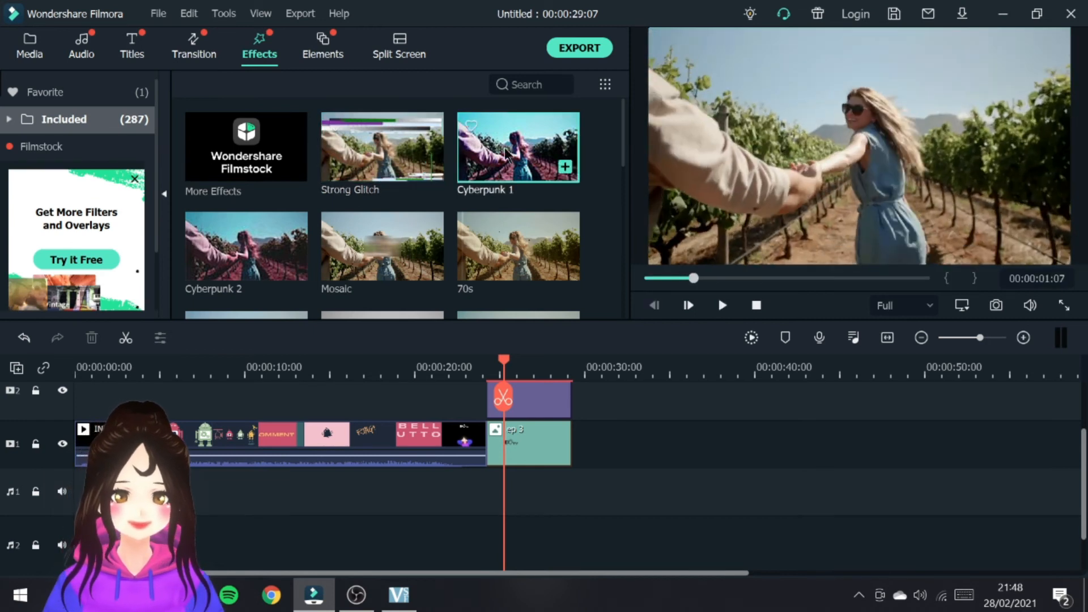
pyautogui.click(408, 245)
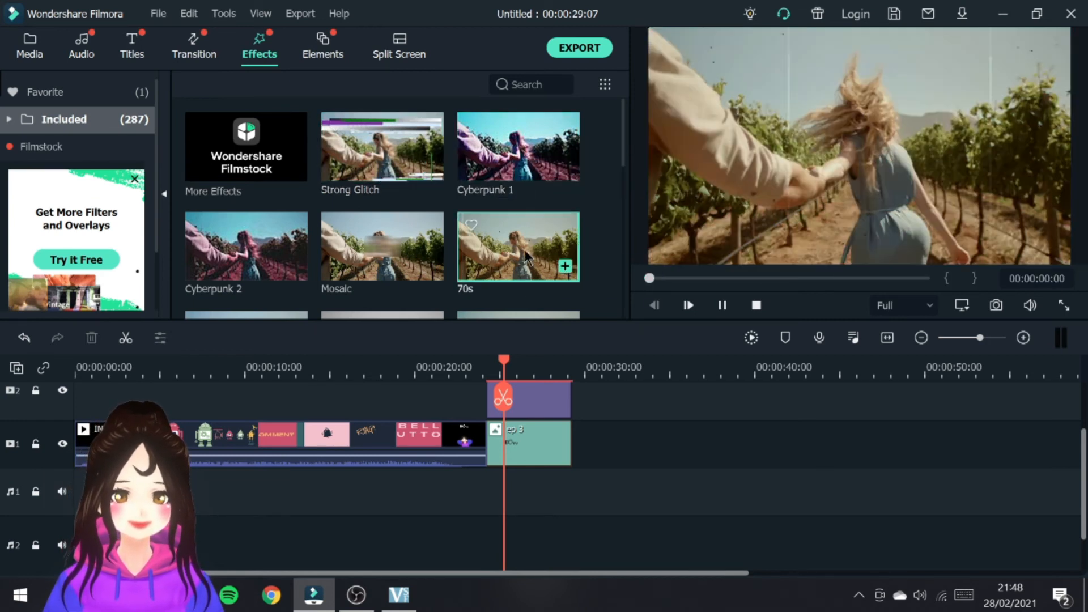
# Open the export settings and look through the Device, YouTube and Vimeo options
pyautogui.click(571, 56)
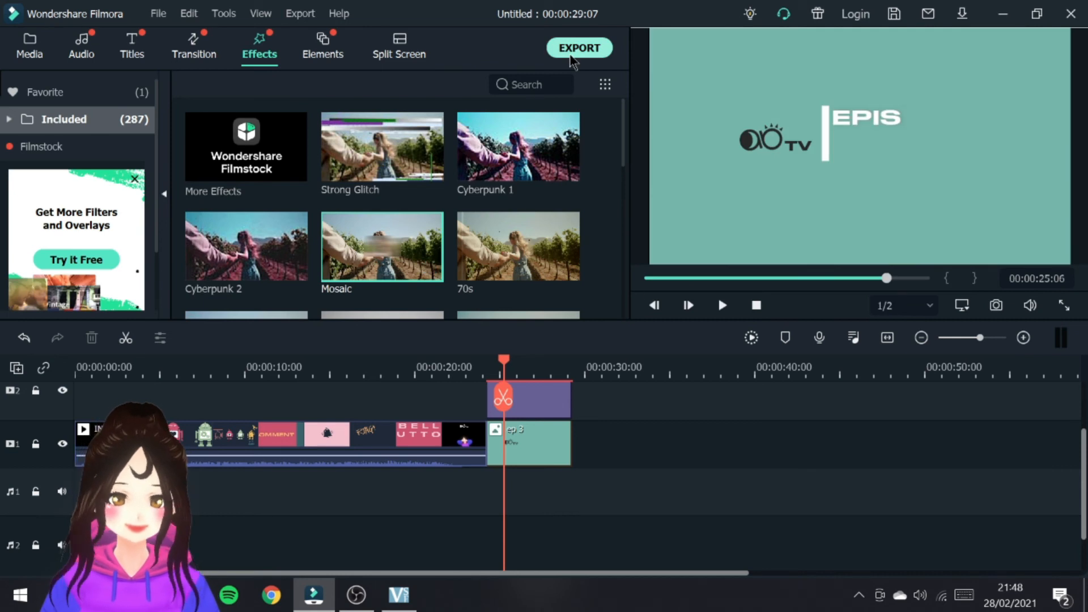
pyautogui.click(264, 52)
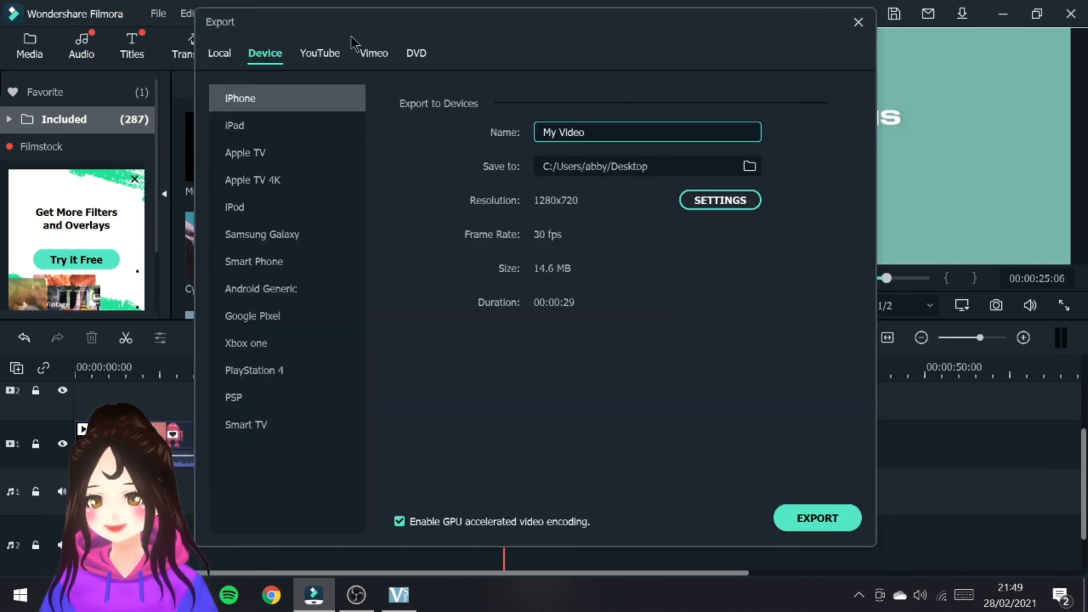
pyautogui.click(325, 57)
pyautogui.click(390, 53)
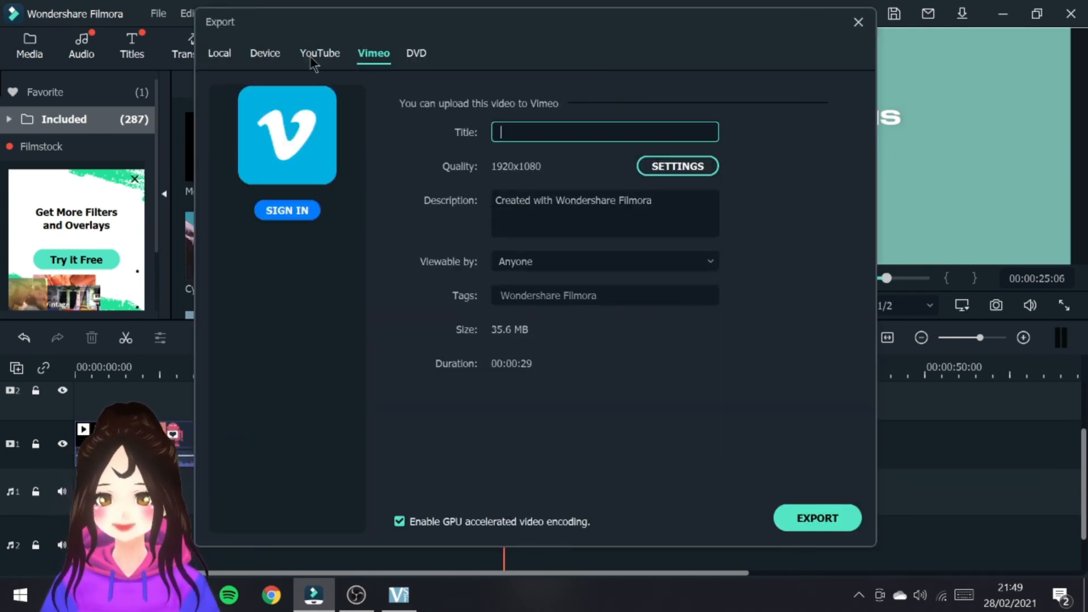
# Export the video locally in MOV format with the name "EP 3 Draft", accepting the Best quality settings
pyautogui.click(230, 61)
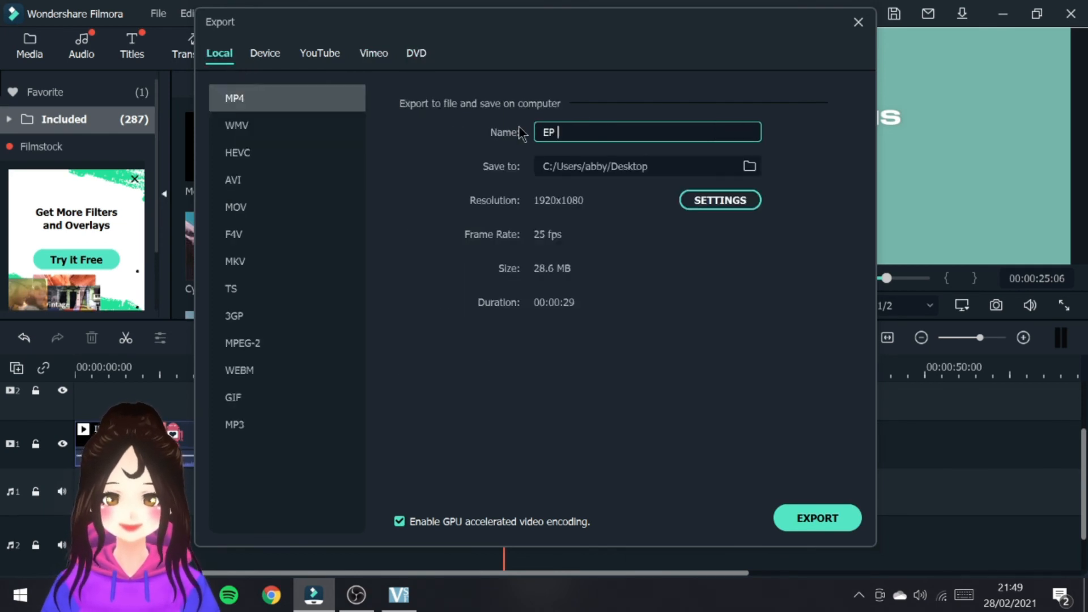
pyautogui.click(262, 210)
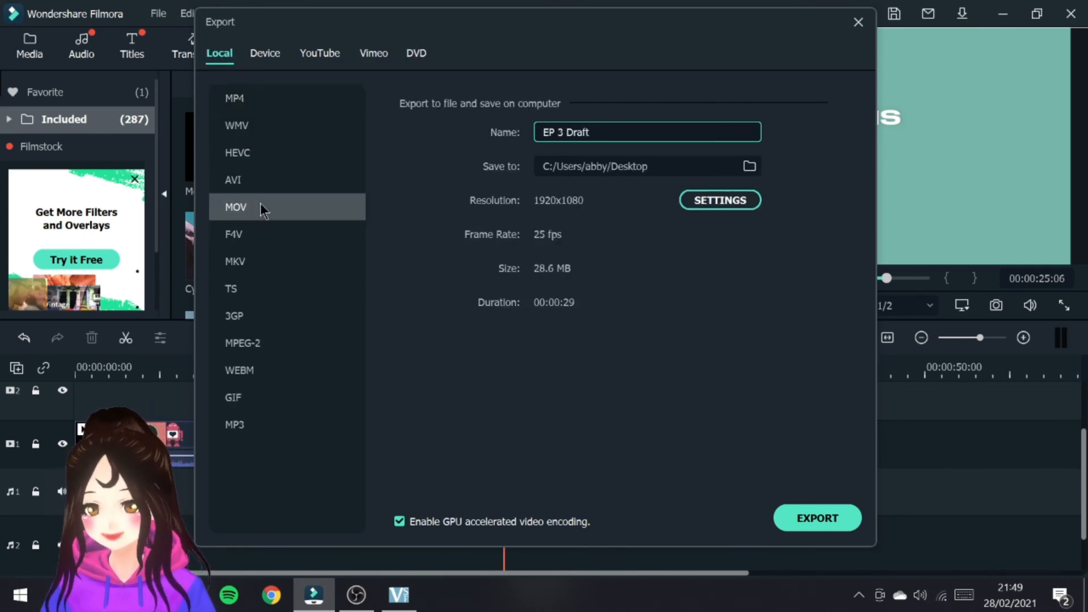
pyautogui.click(724, 206)
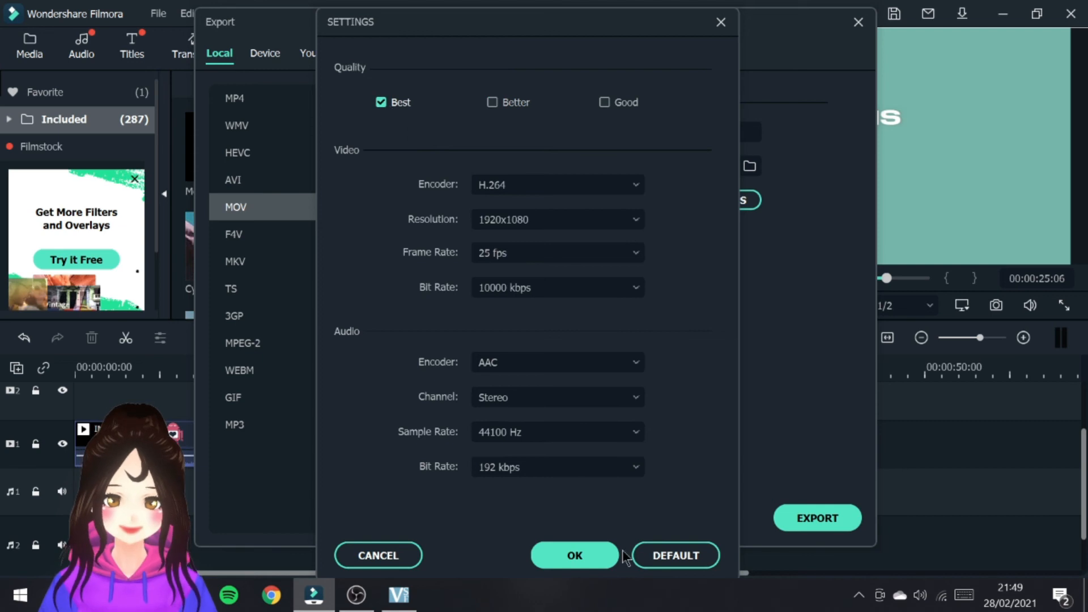
pyautogui.click(595, 554)
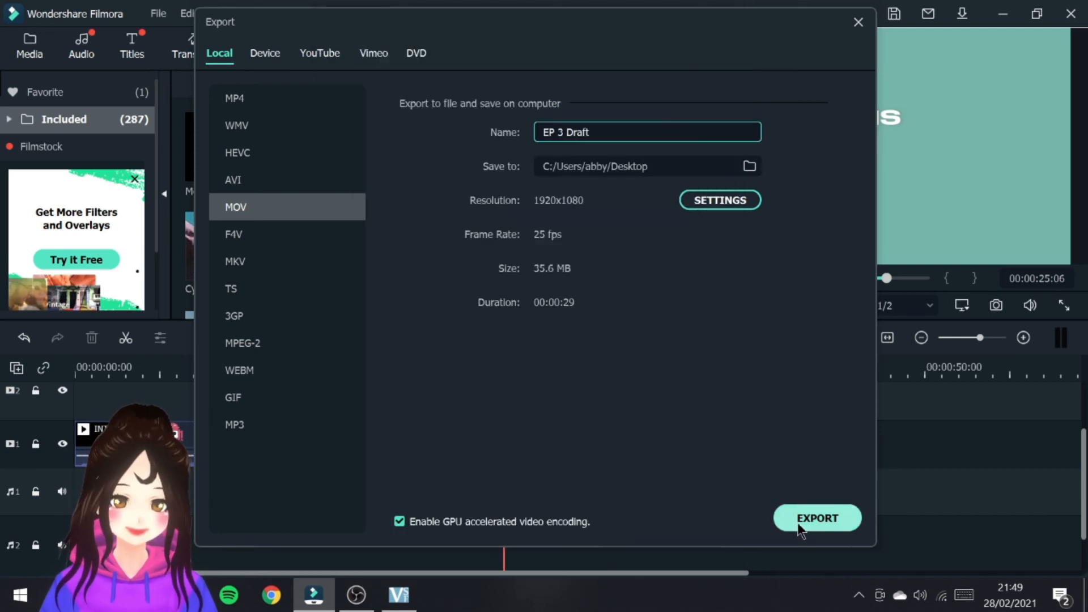
pyautogui.click(797, 523)
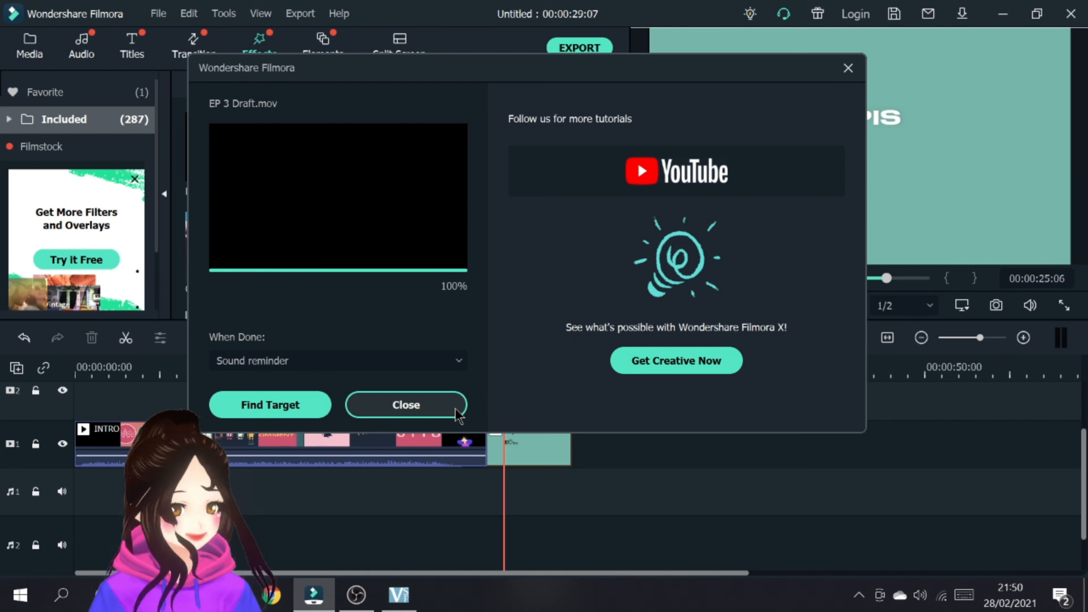
# Locate the exported EP 3 Draft file, play it in VLC to check it, and close the player and folder
pyautogui.click(275, 406)
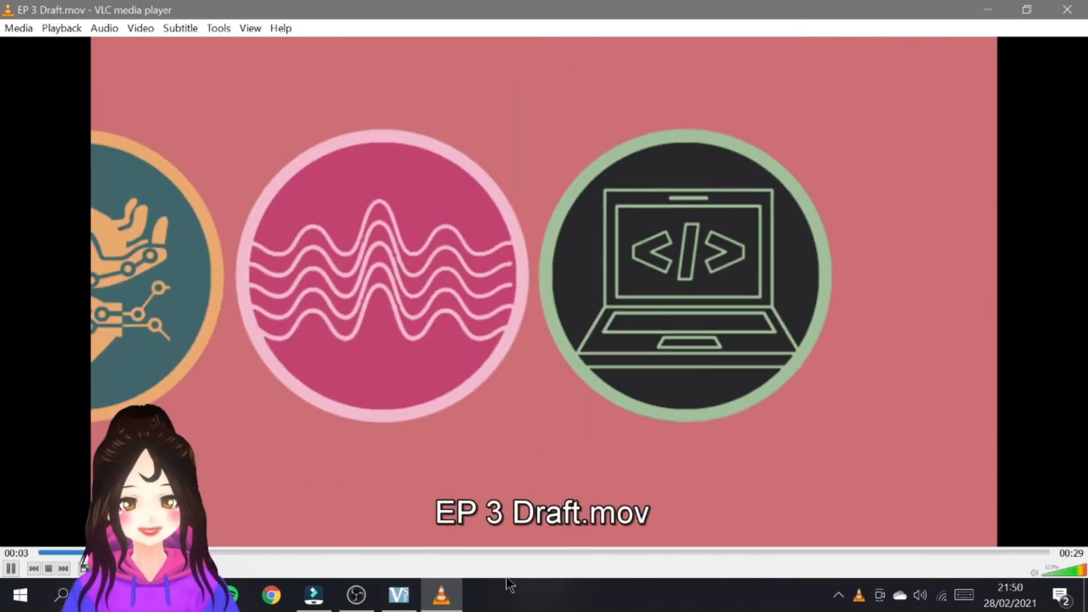
pyautogui.click(1080, 9)
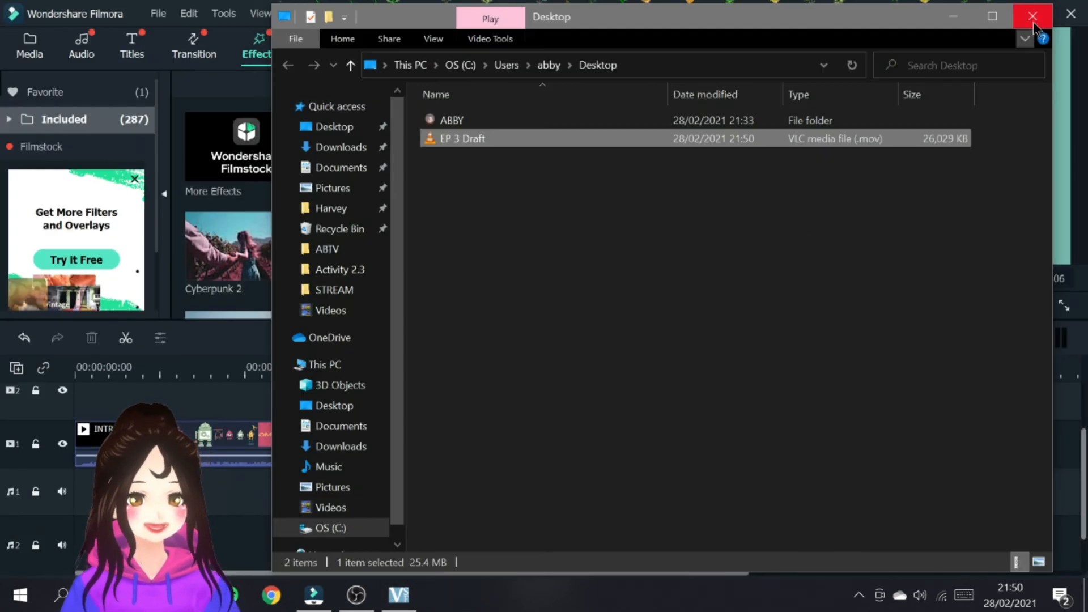
pyautogui.click(1033, 16)
# Switch to the OBS window that is running the desktop recording
pyautogui.moveTo(356, 595)
pyautogui.click(363, 522)
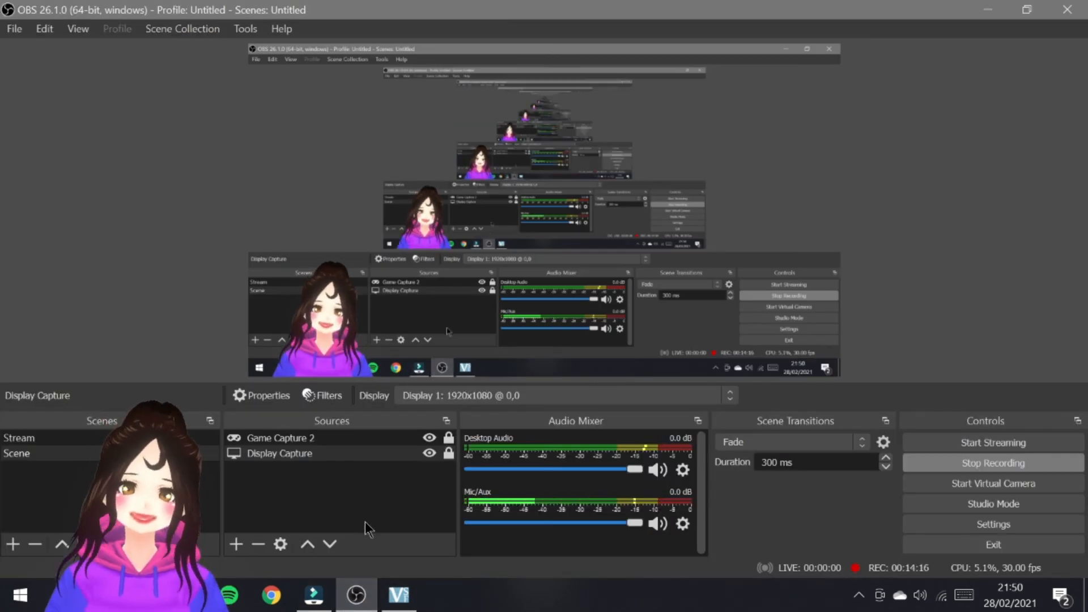